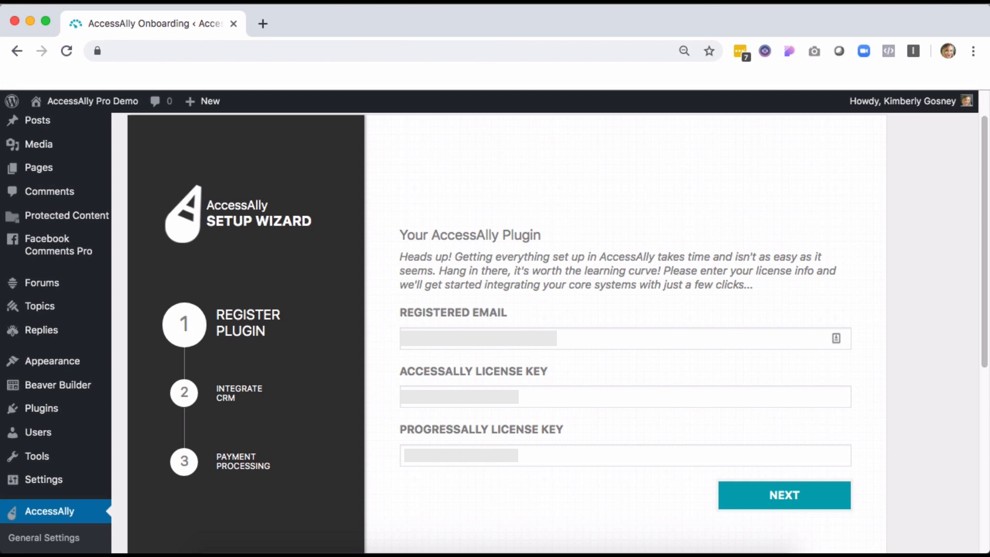
Submit the plugin registration and integrate ActiveCampaign as the CRM, with internal_password as the field that stores user passwords
click(801, 497)
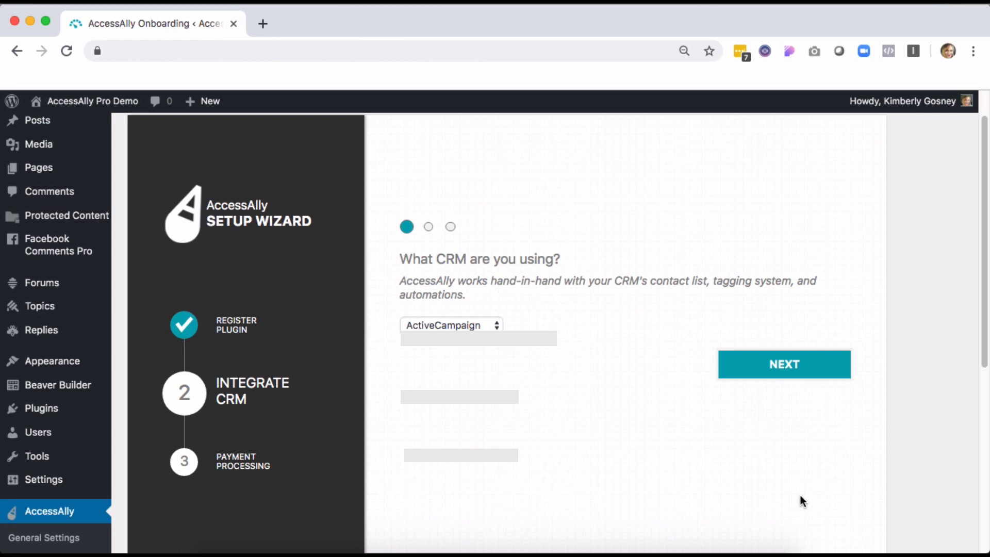
click(787, 366)
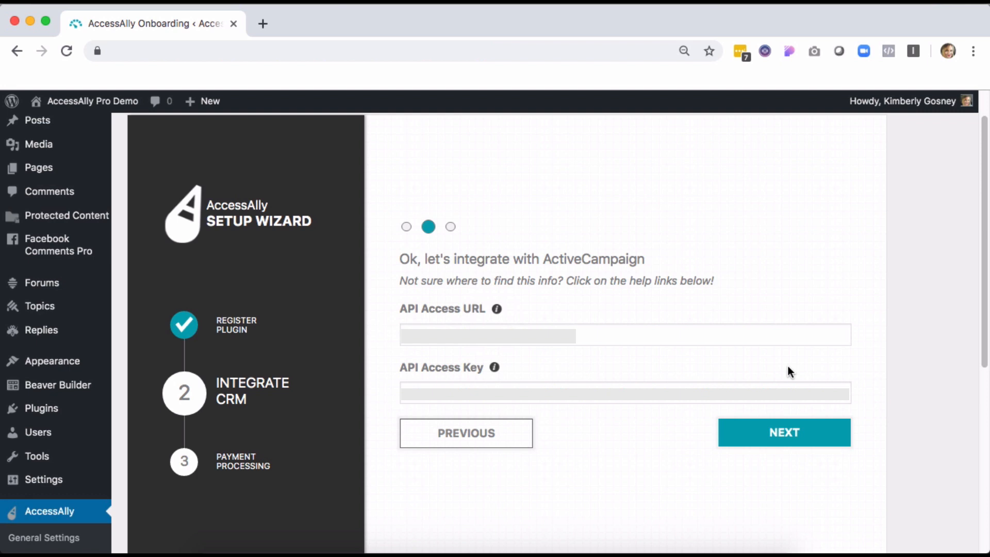
click(782, 435)
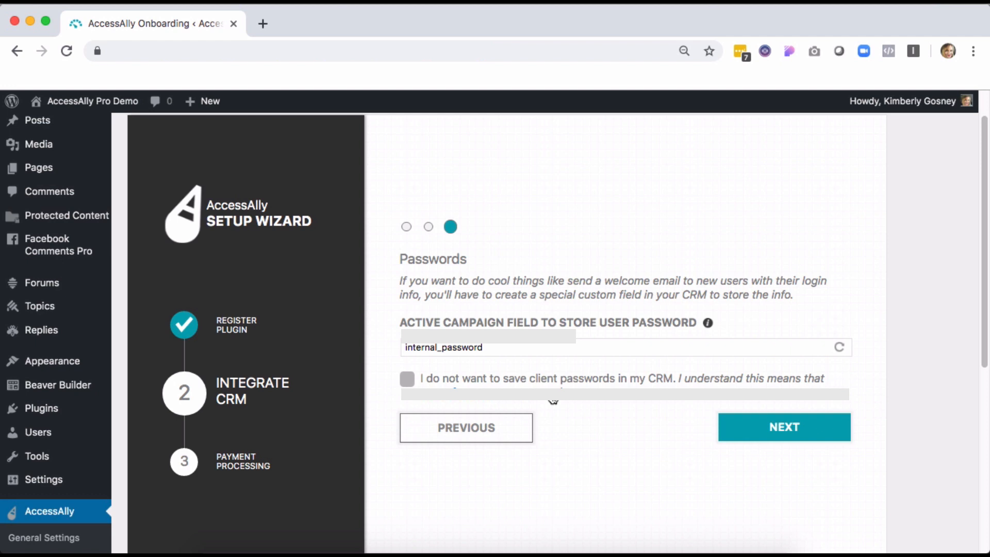
click(767, 433)
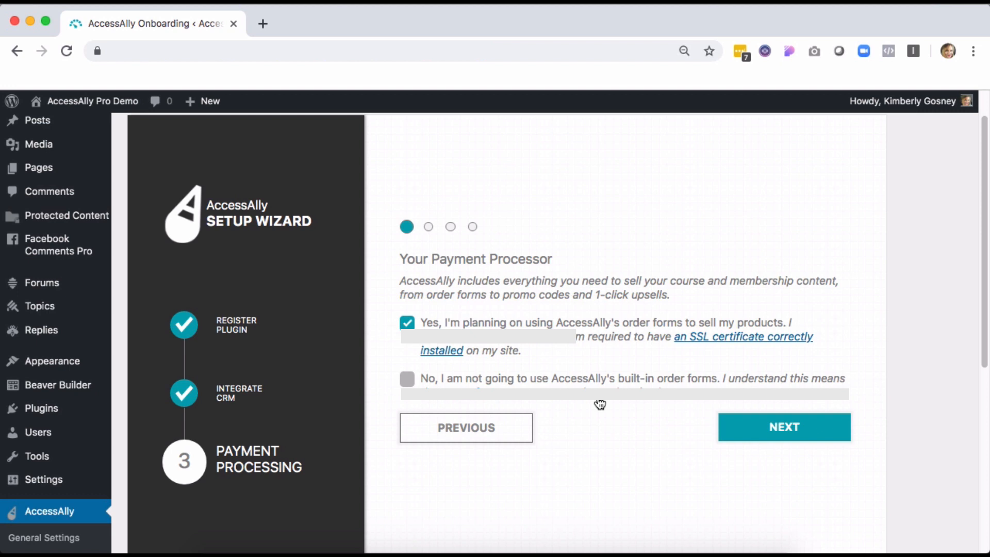
Complete the payment processing setup with AccessAlly order forms, Stripe and PayPal enabled, and US Dollar ($) as the currency
click(747, 429)
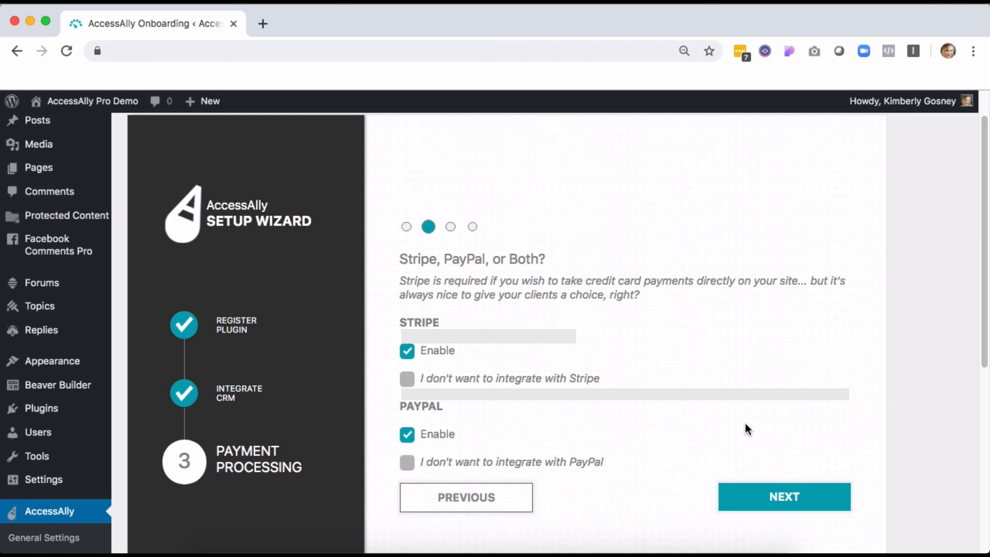
click(768, 494)
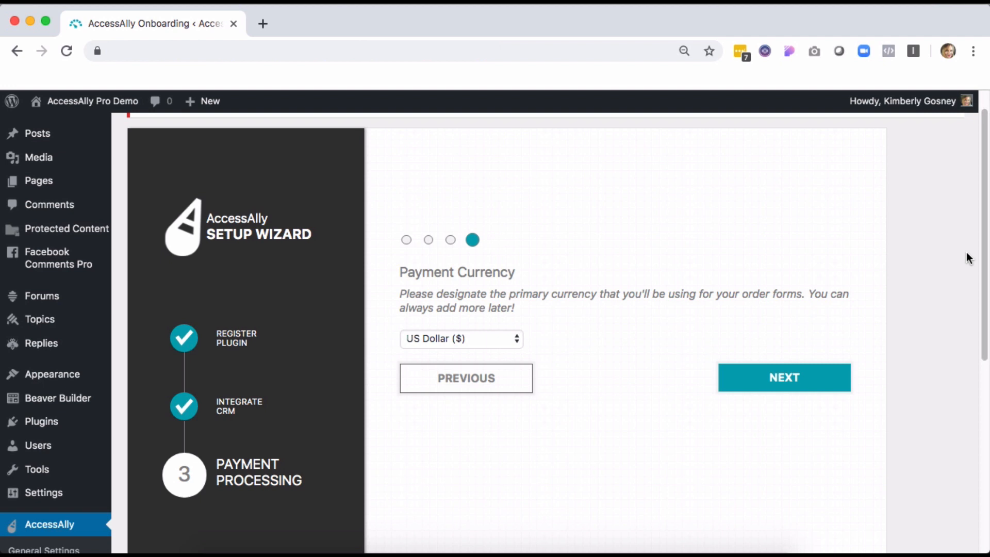
click(773, 382)
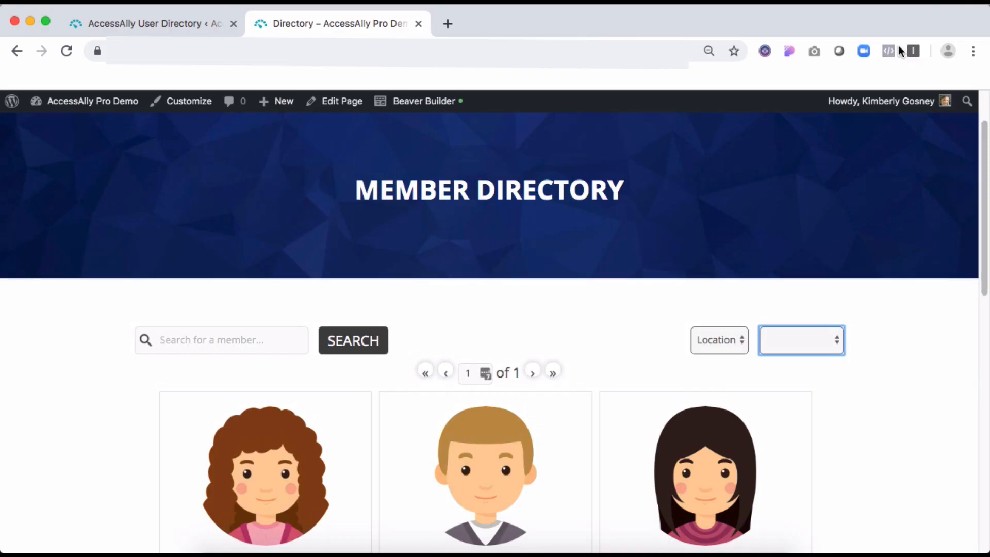
Examine the location and specialty details shown on the profile cards in the member directory
click(938, 315)
scroll(937, 316, down, 5)
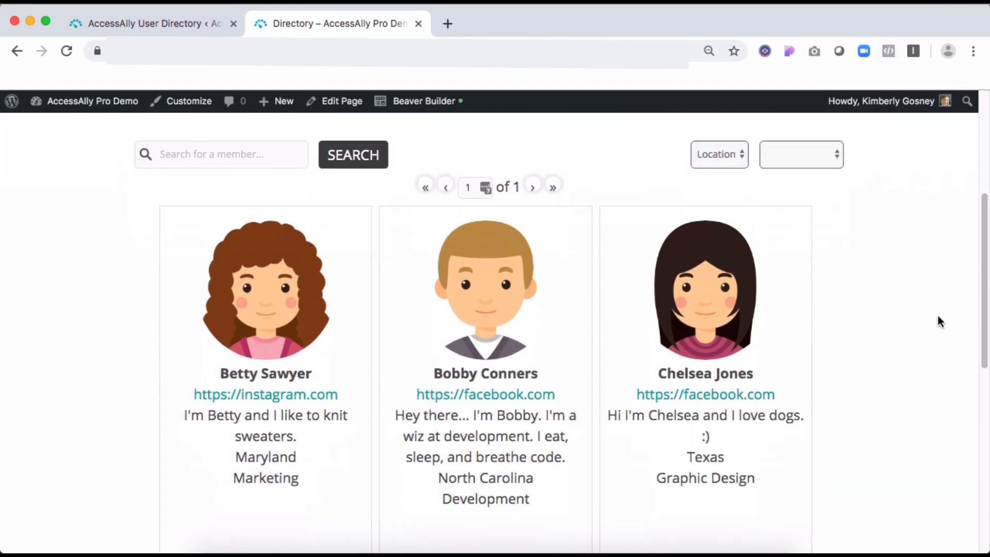
drag(439, 415, 535, 414)
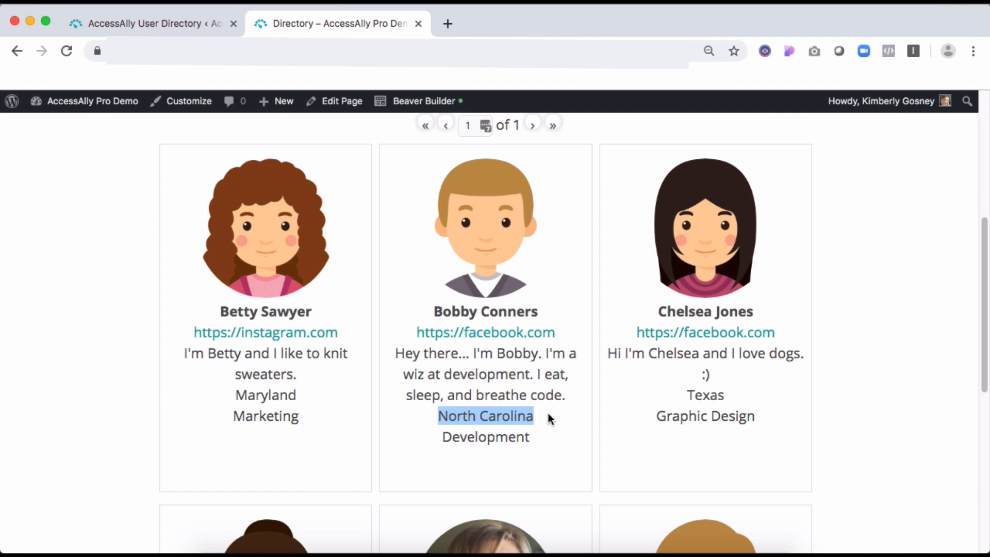
drag(442, 436, 545, 441)
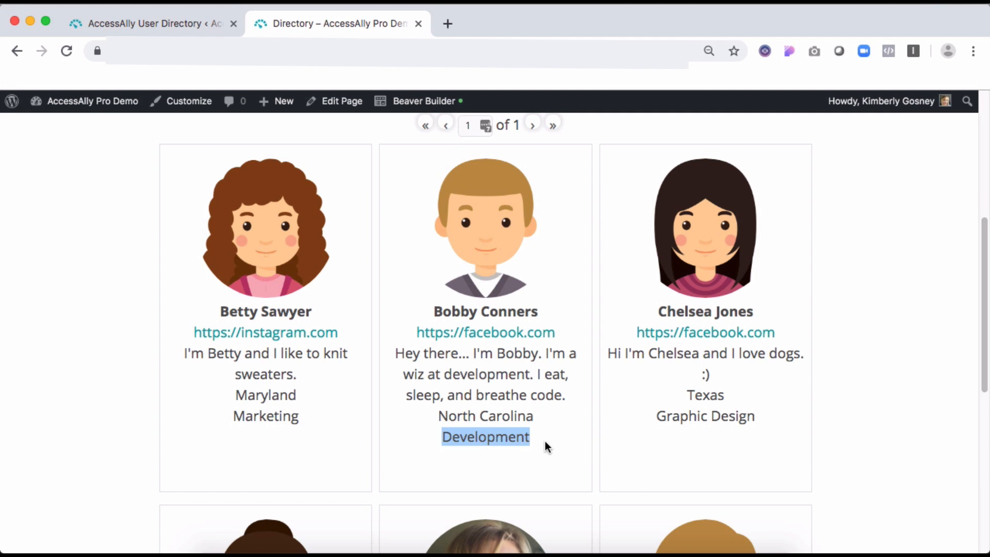
click(891, 357)
Filter the member directory by the location North Carolina
scroll(891, 357, up, 4)
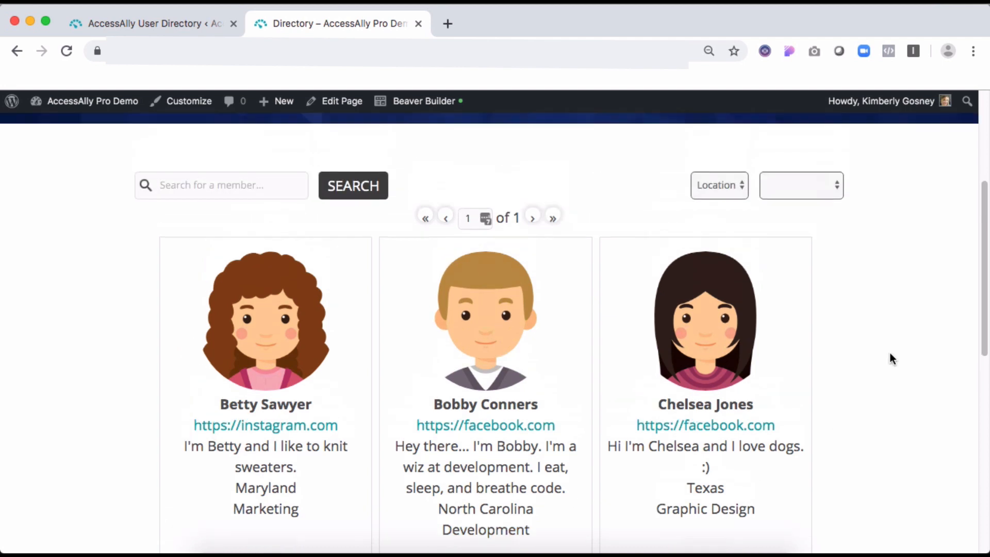
scroll(890, 354, up, 2)
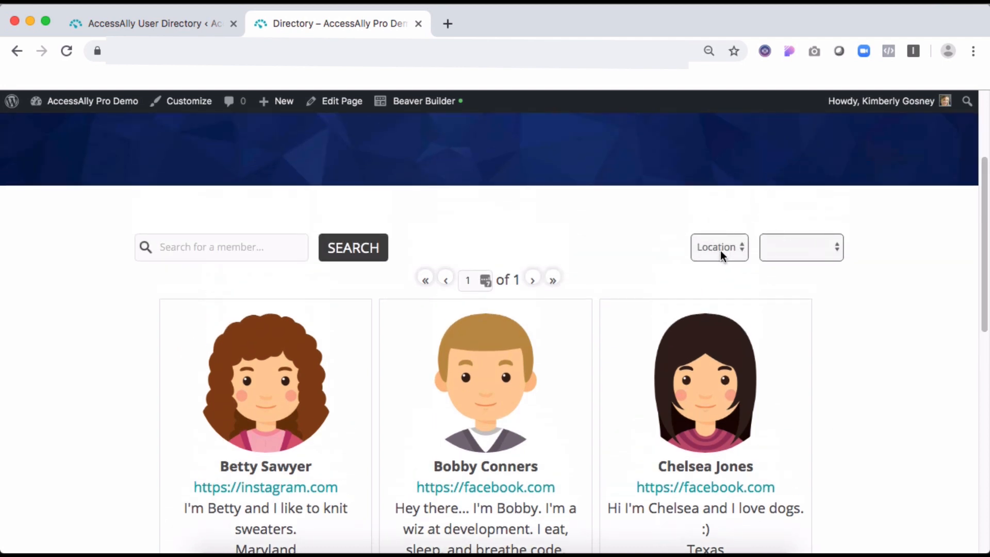
click(793, 242)
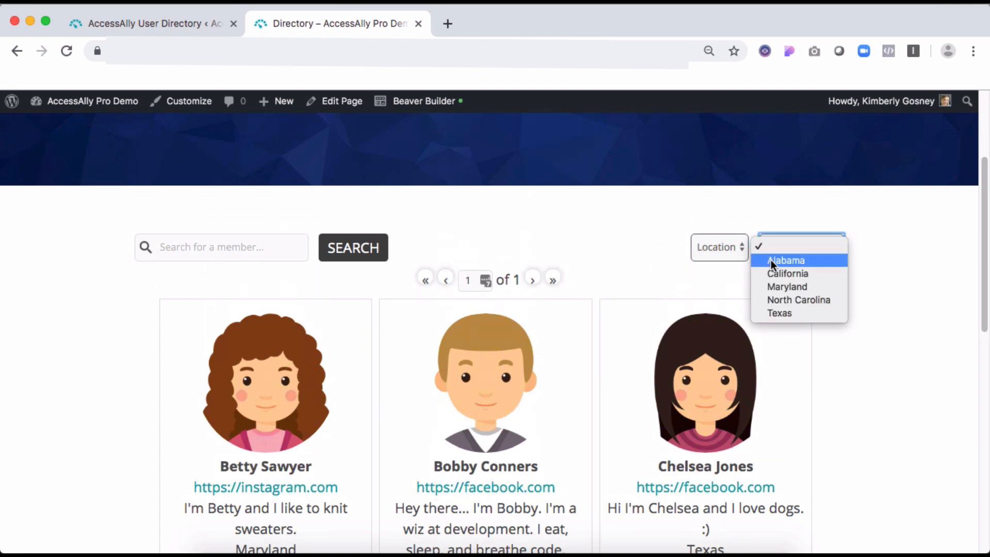
click(780, 299)
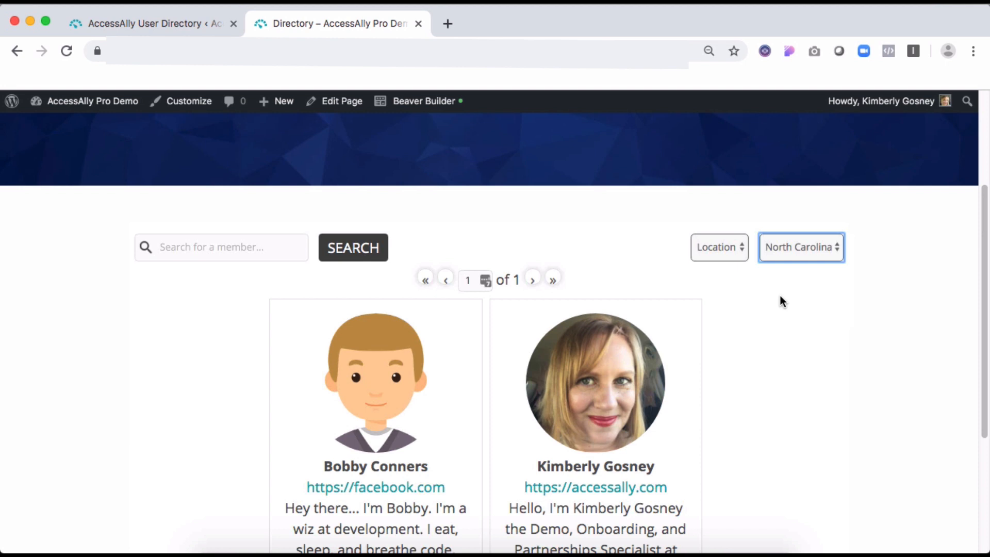
Filter the member directory by the specialty Graphic Design
click(727, 250)
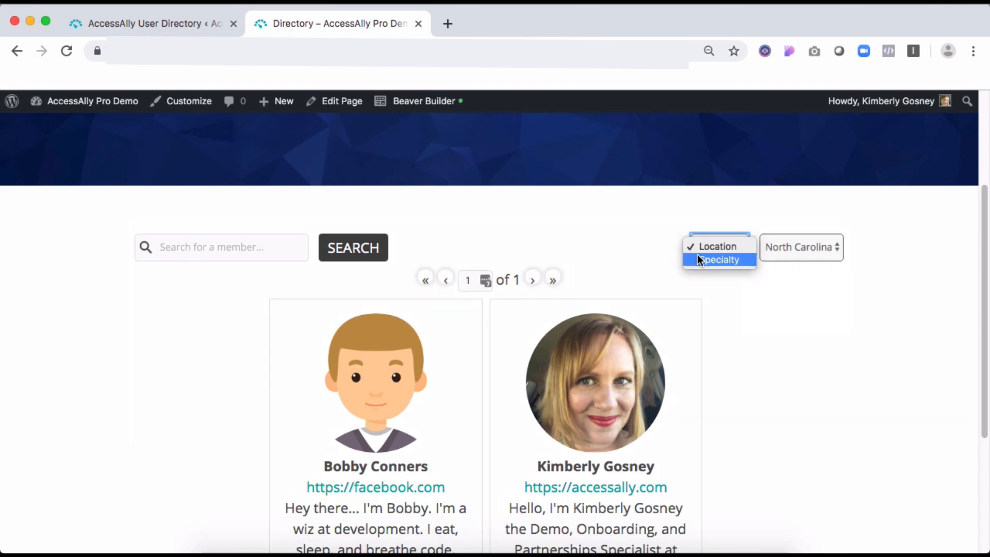
click(700, 255)
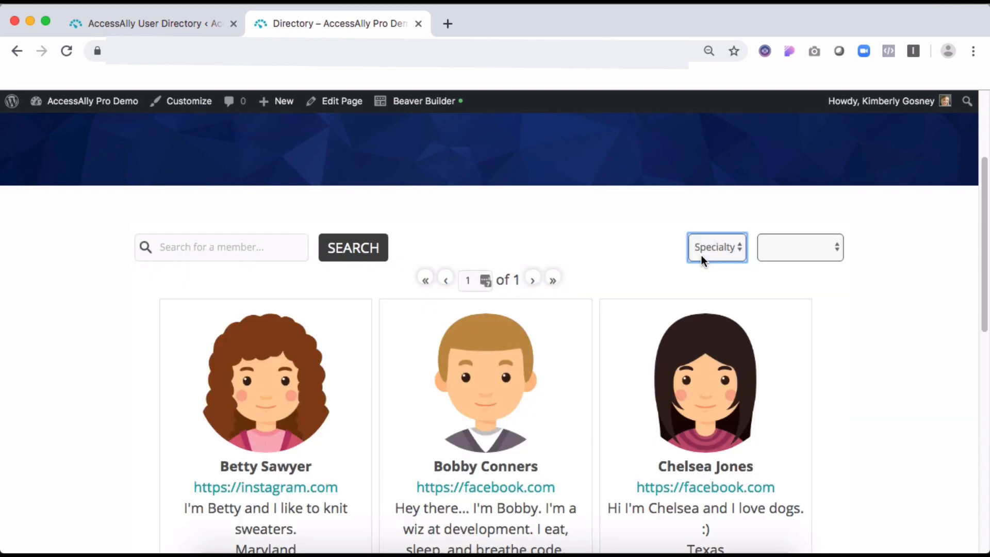
click(798, 247)
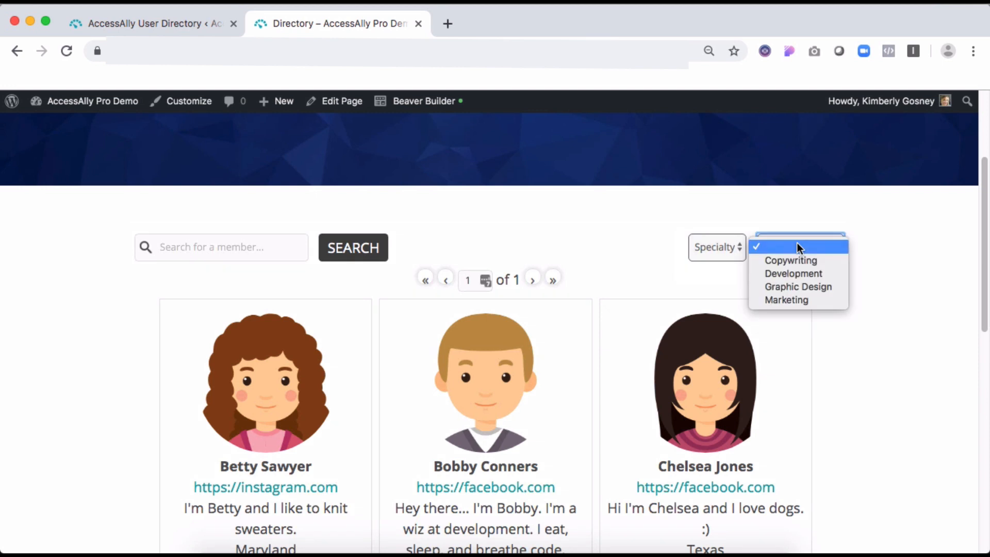
click(780, 287)
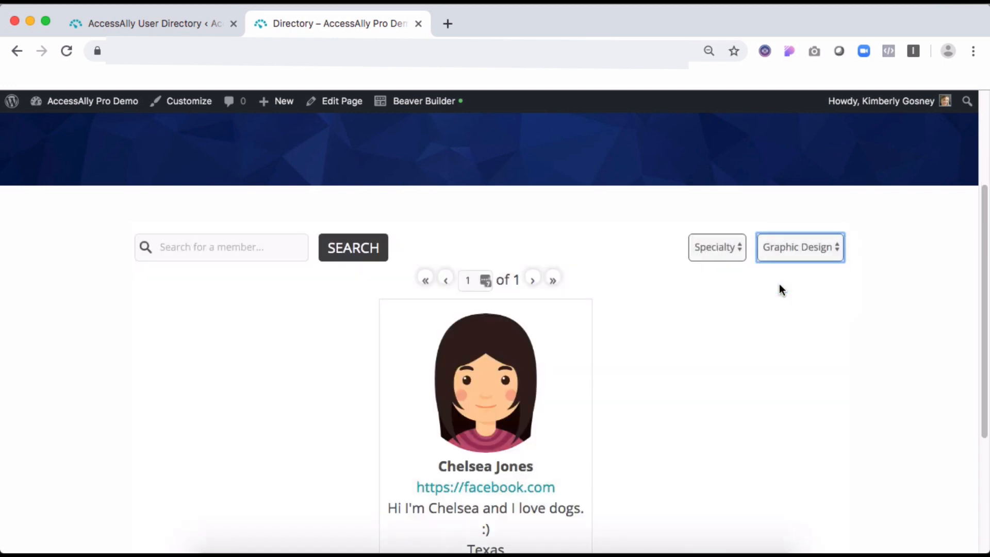
scroll(911, 316, up, 3)
Examine how the Location and Specialty custom CRM fields and their allowed values are set up in the Directory profile
click(129, 22)
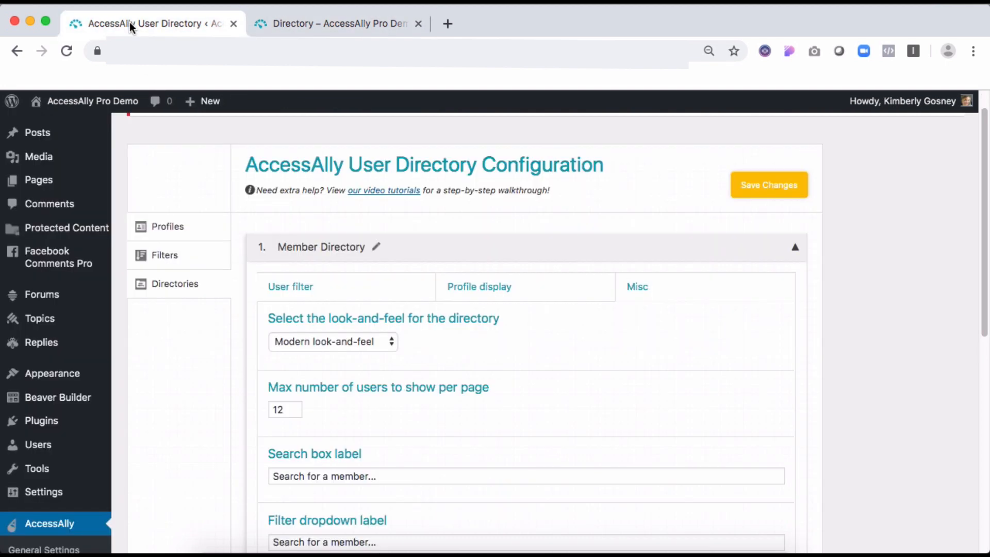
click(168, 227)
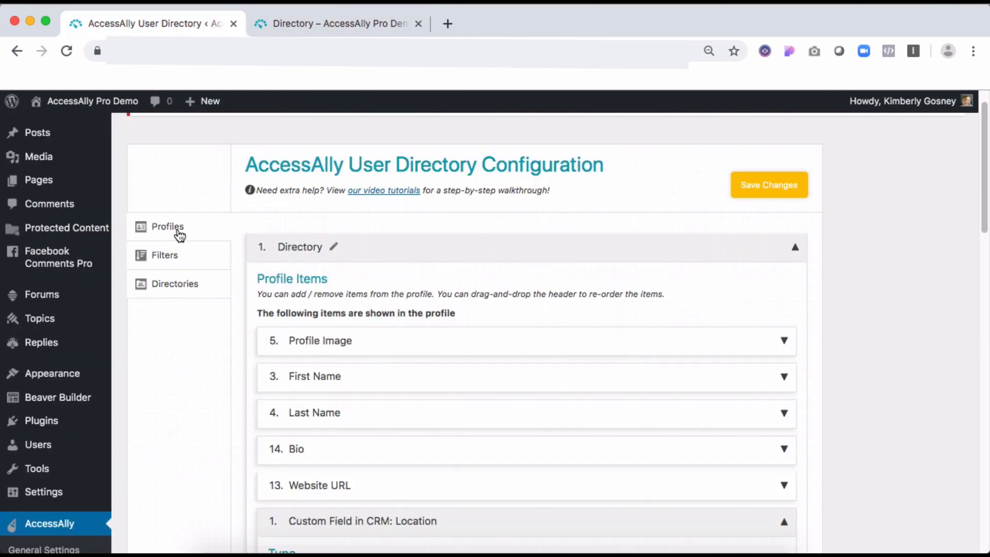
scroll(179, 235, down, 8)
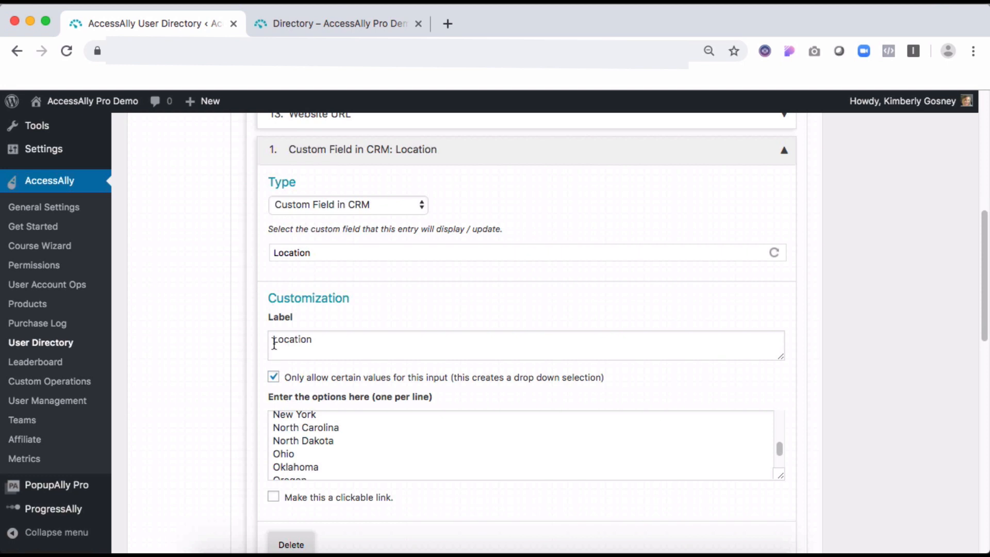
scroll(247, 350, down, 3)
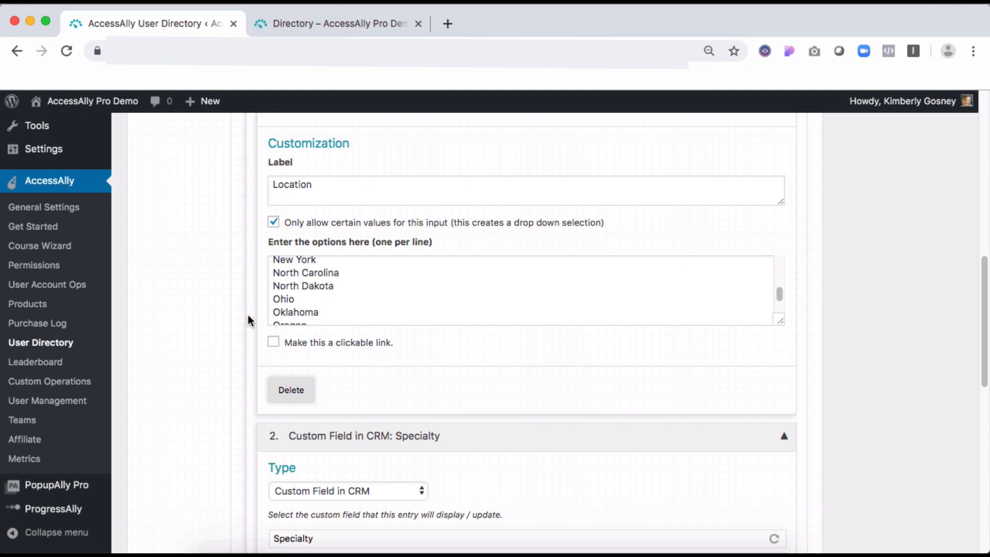
scroll(247, 316, down, 4)
scroll(247, 320, down, 3)
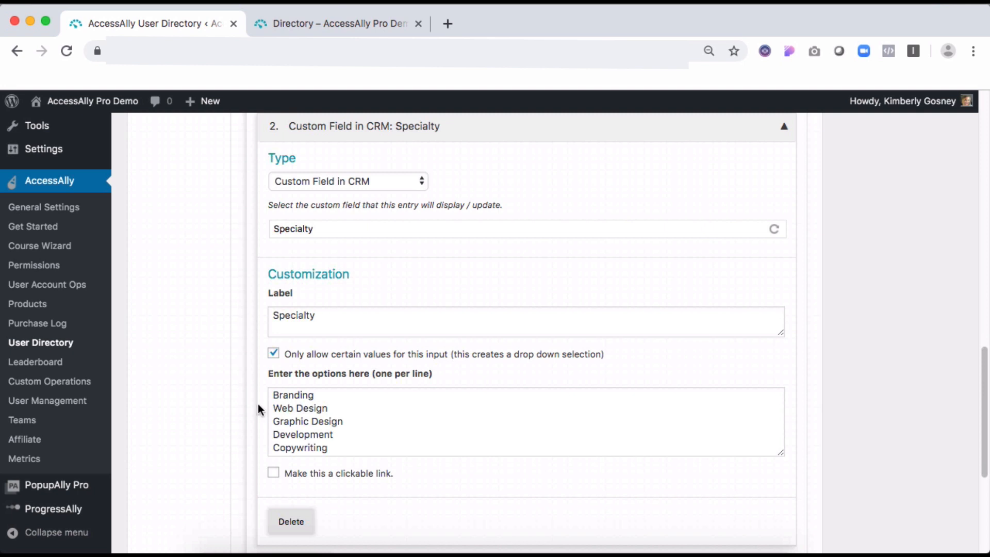
scroll(258, 404, down, 2)
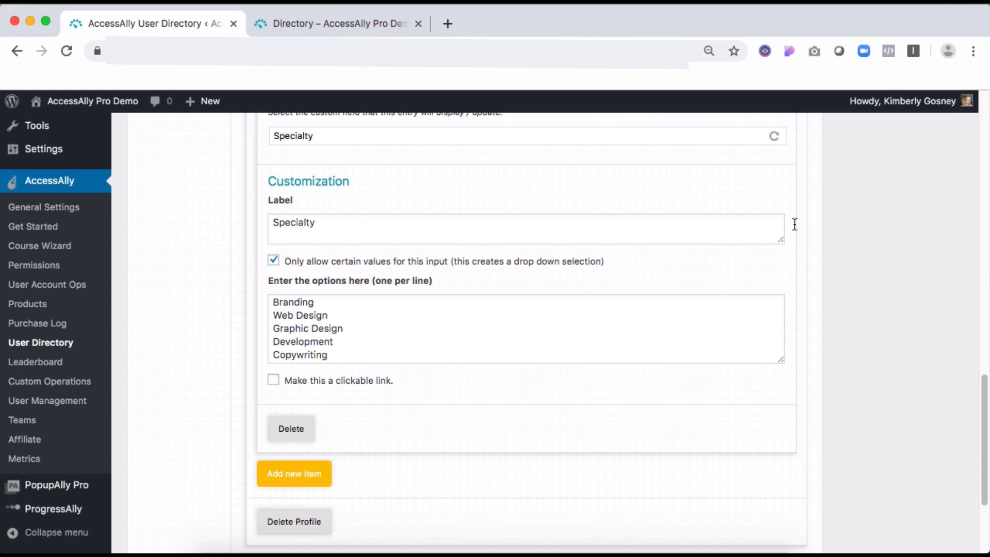
scroll(879, 254, up, 2)
scroll(877, 251, up, 6)
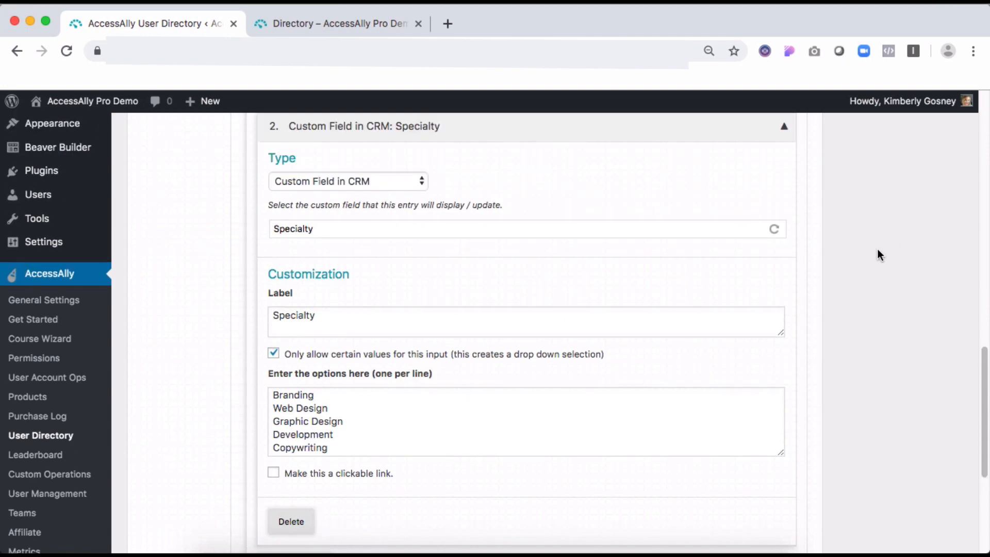
scroll(877, 250, up, 6)
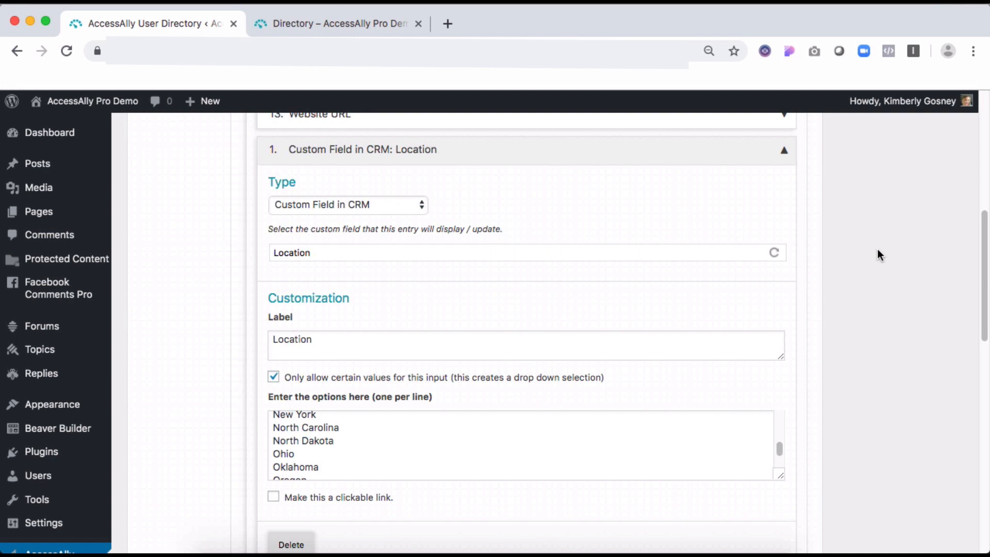
Check the filters on the member directory page and view the look-and-feel options in the Member Directory configuration
click(294, 24)
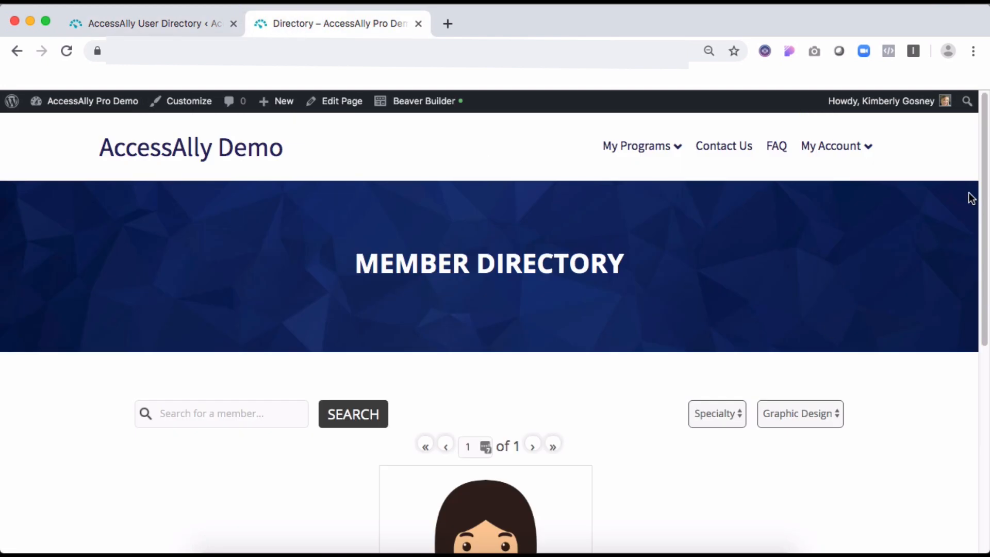
drag(984, 198, 987, 324)
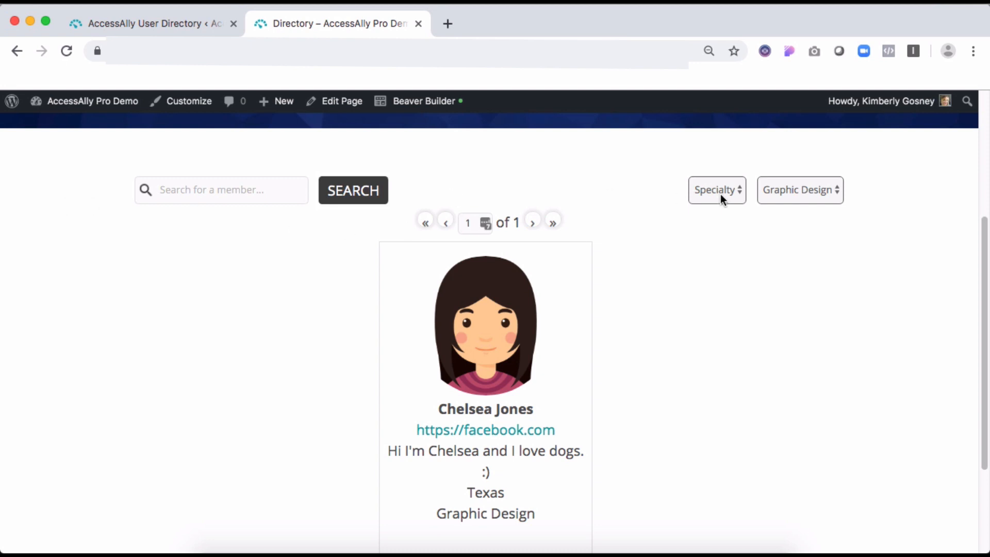
click(116, 22)
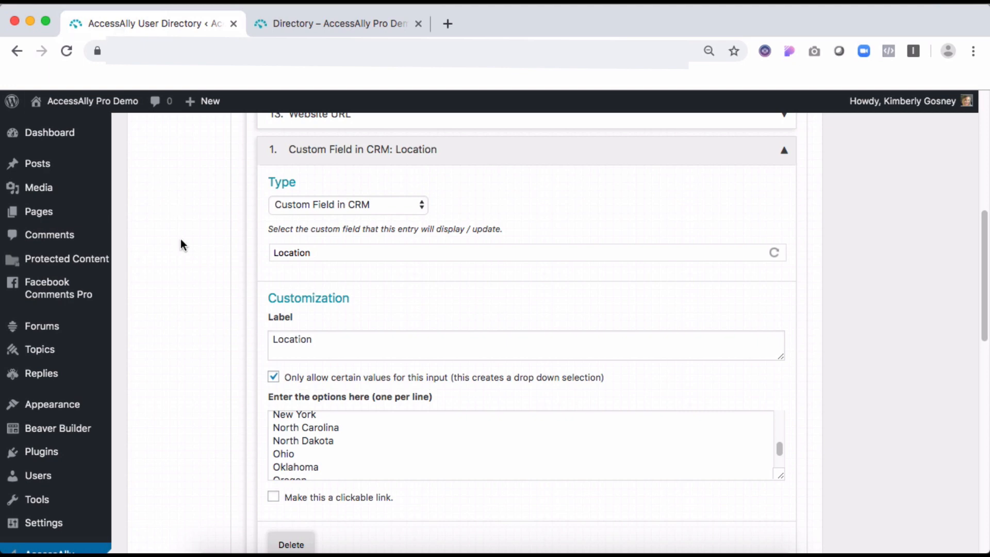
scroll(180, 239, up, 8)
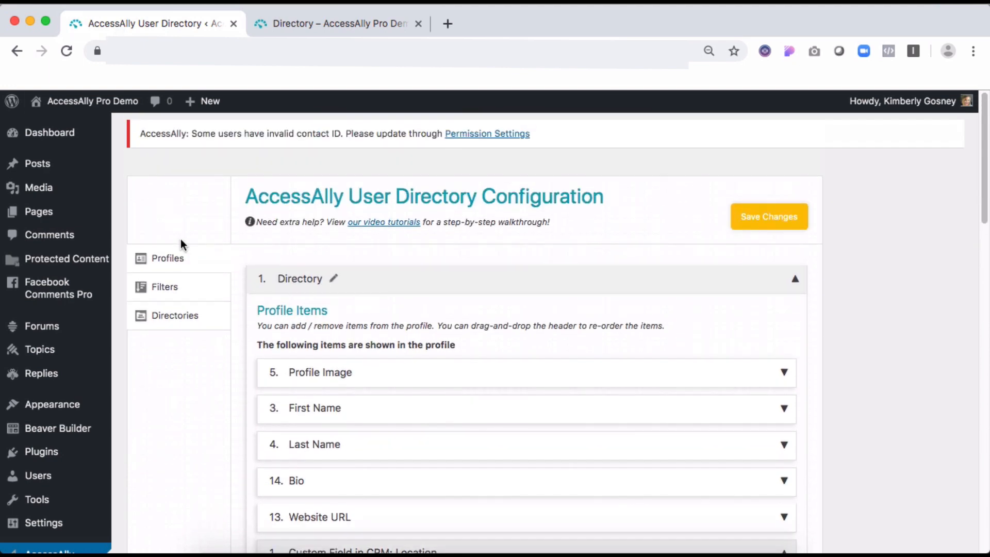
click(176, 316)
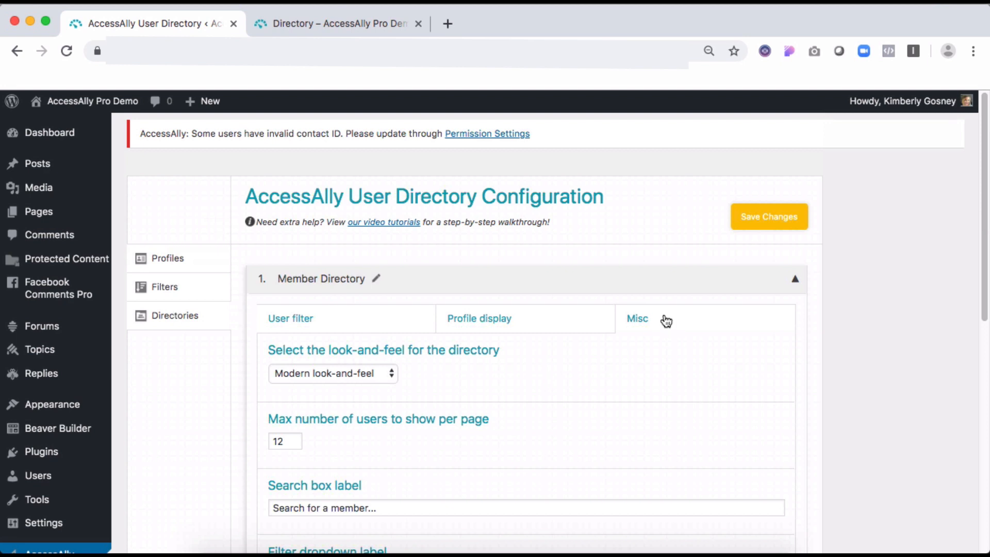
click(287, 377)
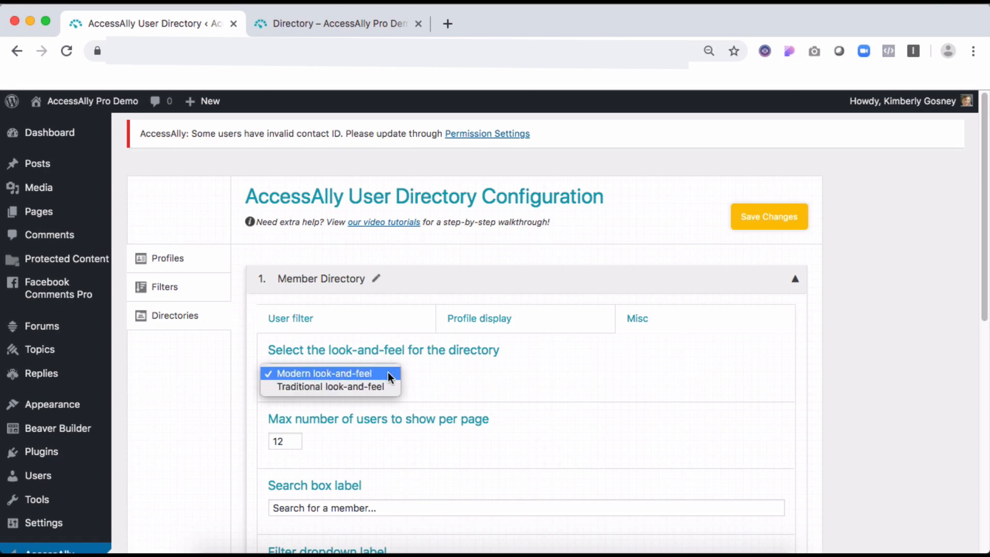
Switch to the member directory page and go to the site's my-profile page instead
click(369, 23)
click(369, 23)
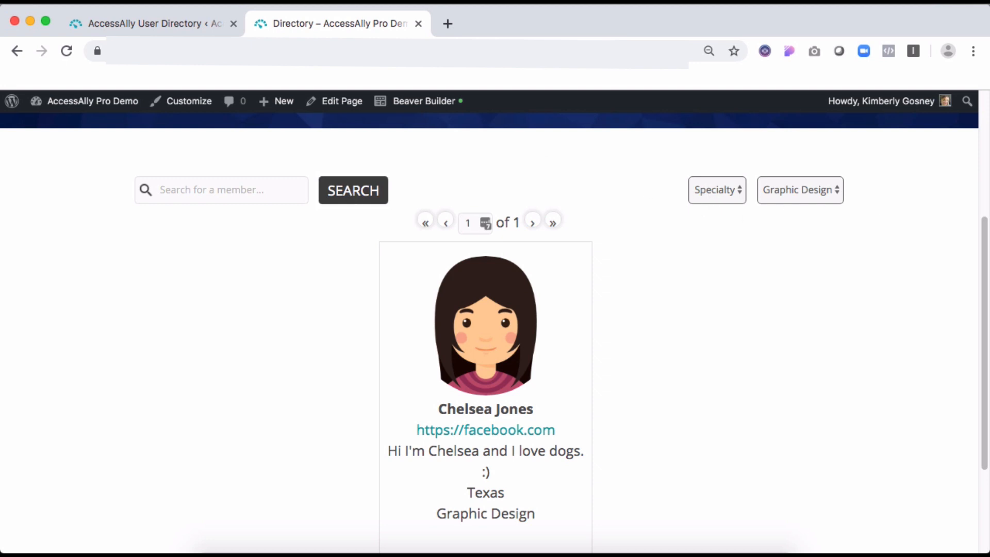
click(302, 52)
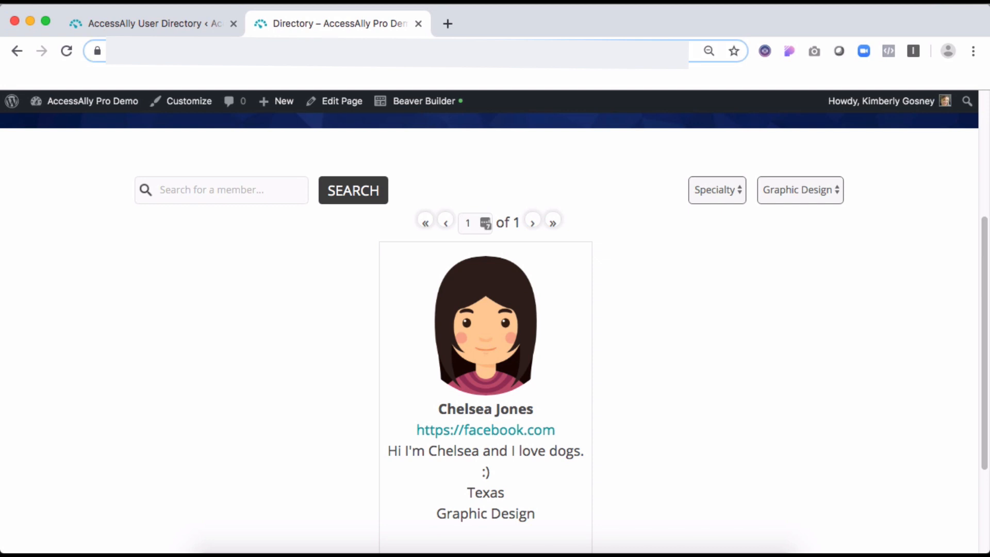
key(BackSpace)
key(BackSpace)
key(BackSpace)
key(BackSpace)
key(BackSpace)
key(BackSpace)
key(BackSpace)
key(BackSpace)
key(BackSpace)
key(BackSpace)
text(my-profile)
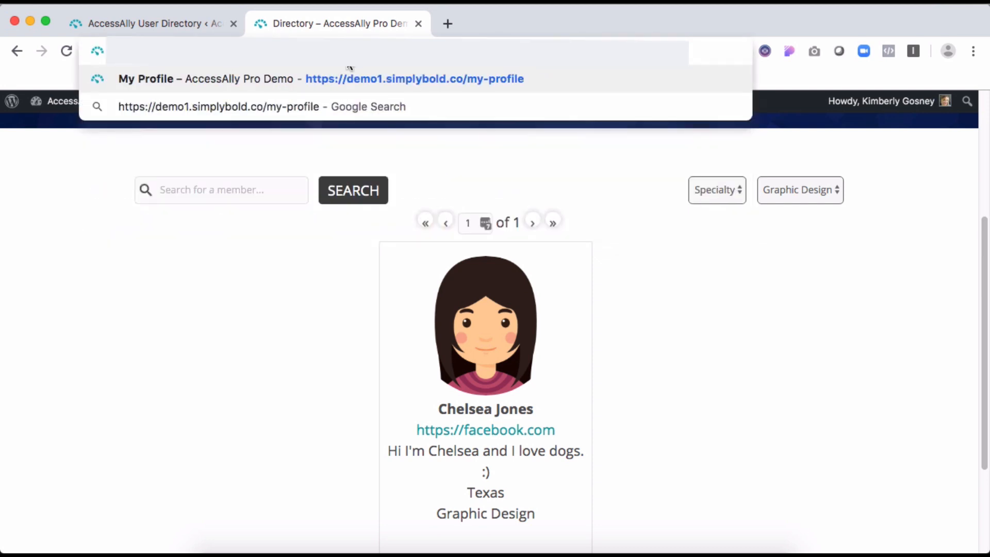
key(Return)
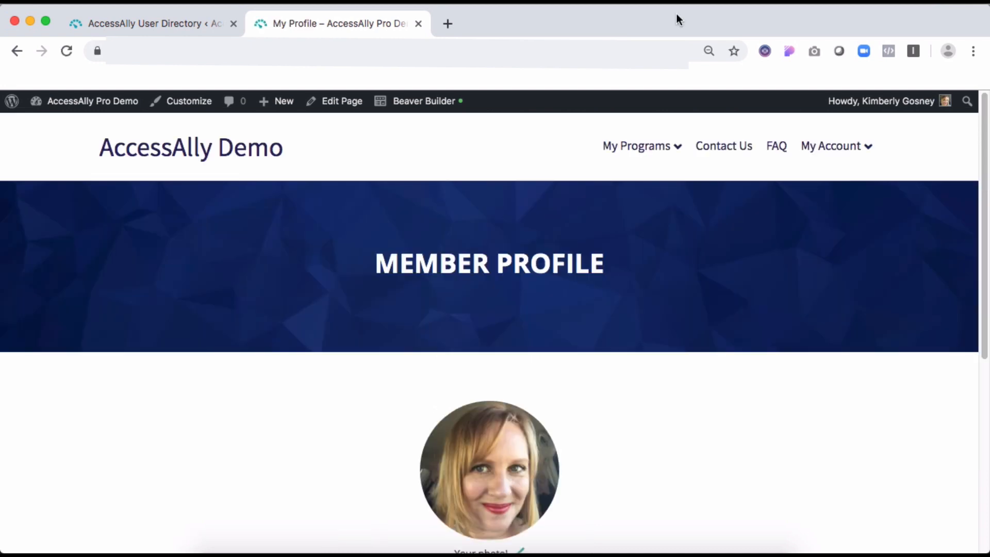
Set the Location in the member profile to Michigan and save it
drag(984, 151, 978, 360)
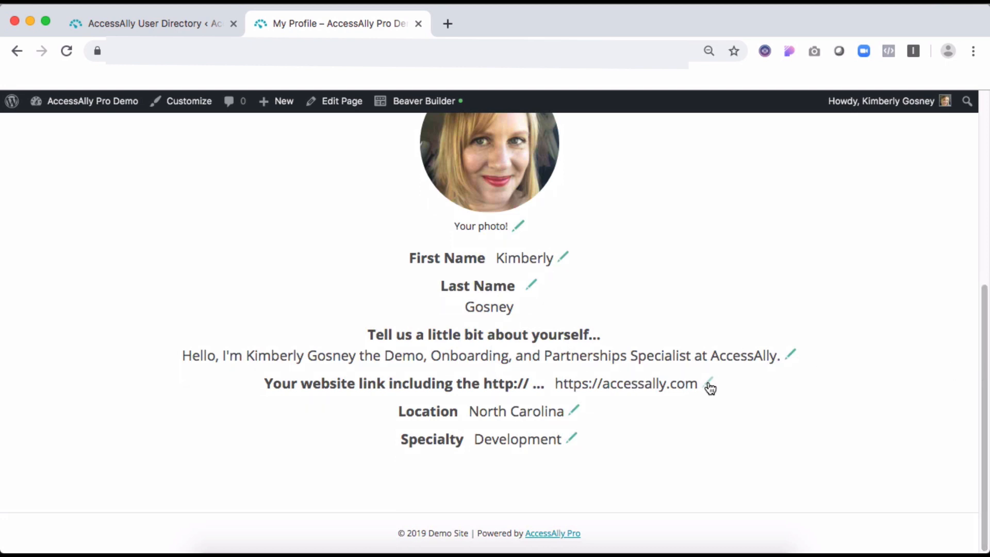
click(574, 413)
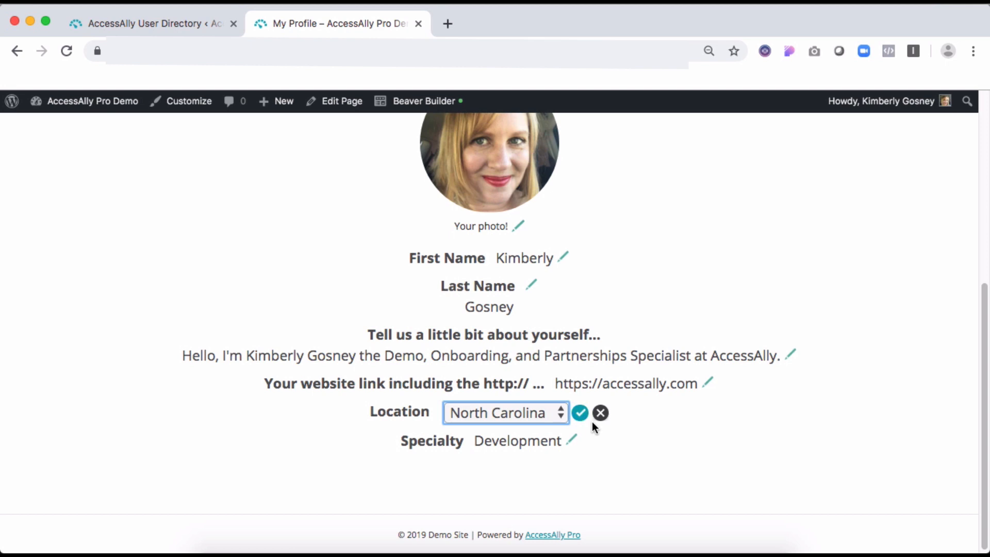
click(484, 414)
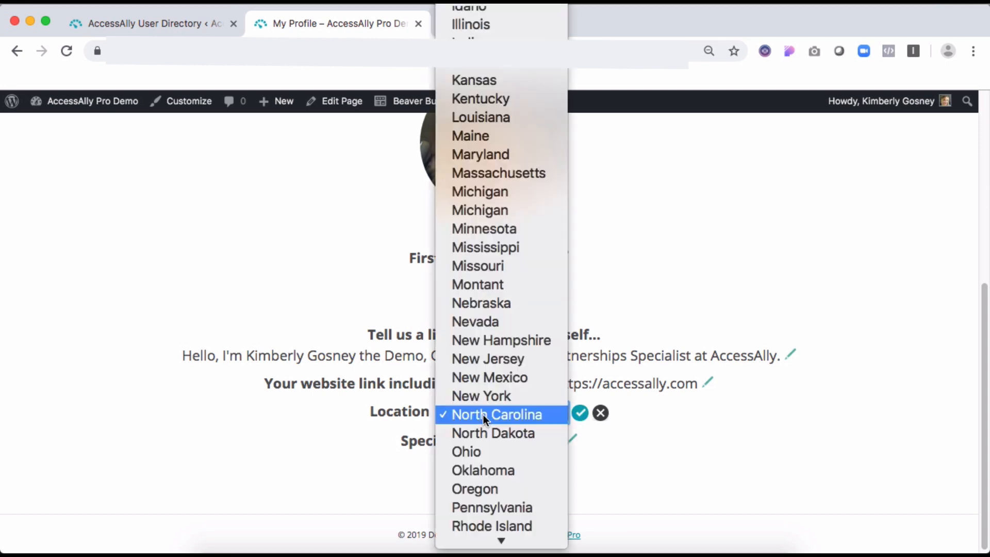
click(477, 210)
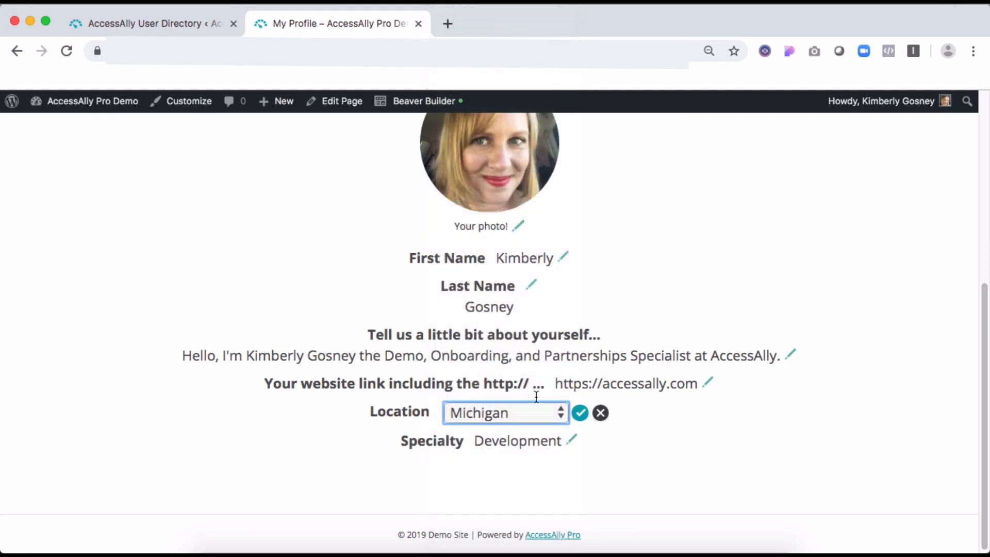
click(579, 414)
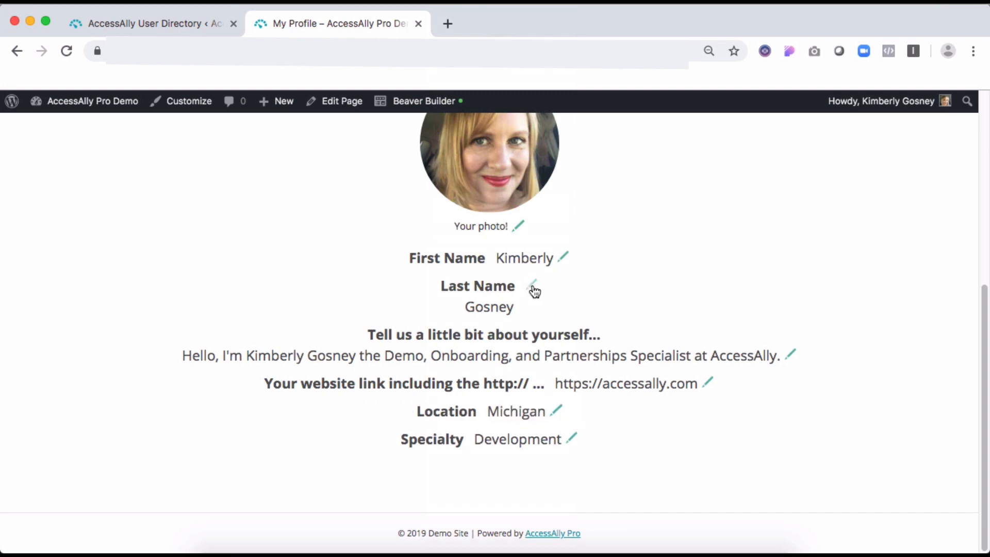
click(709, 385)
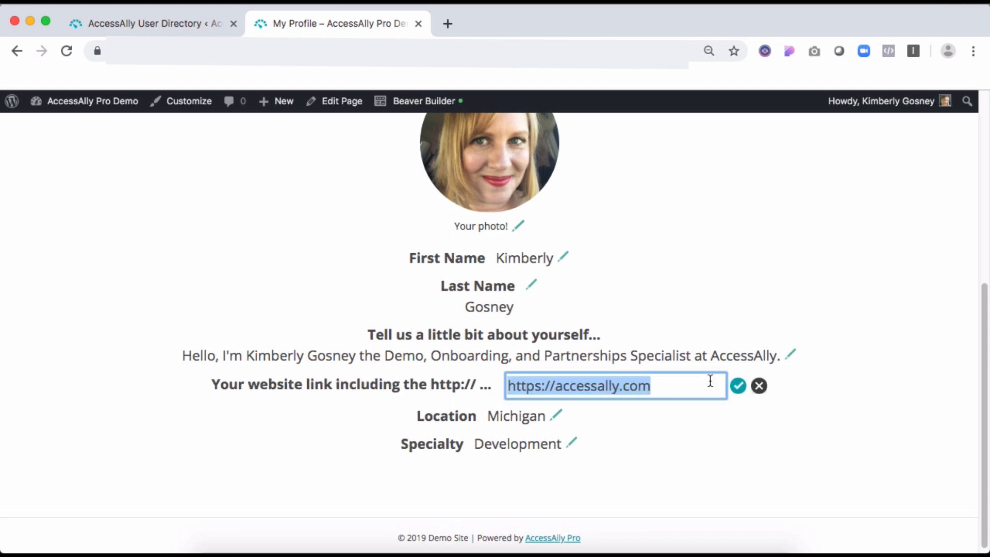
text(https)
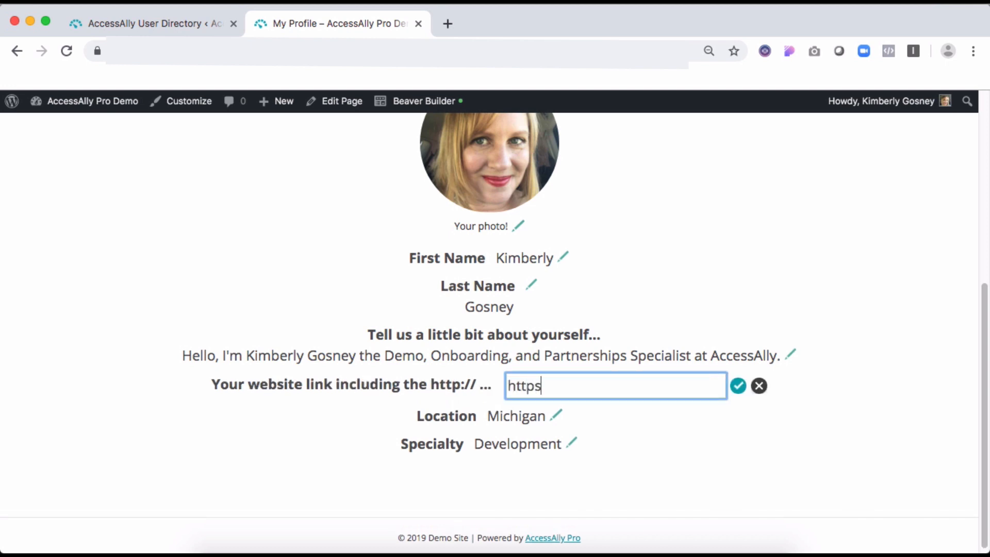
text(://simplybold.co)
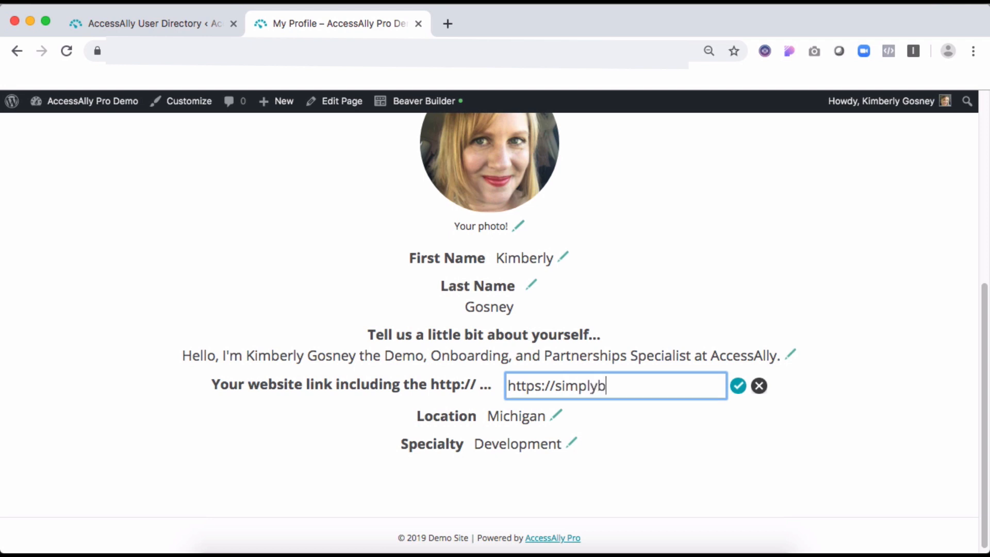
click(738, 387)
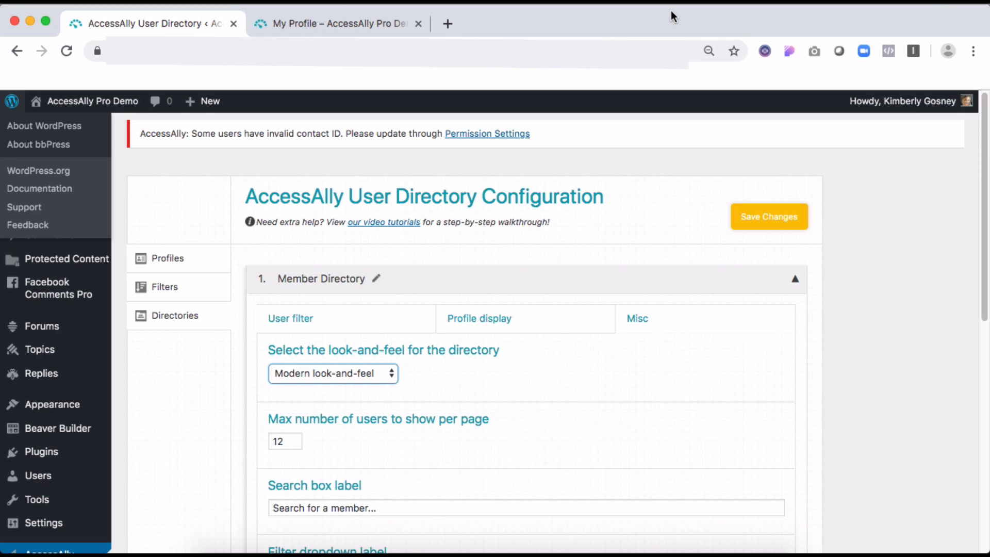
Review the Directory profile's items in the User Directory configuration, including the Location custom field's type and allowed values
click(165, 260)
scroll(227, 509, down, 3)
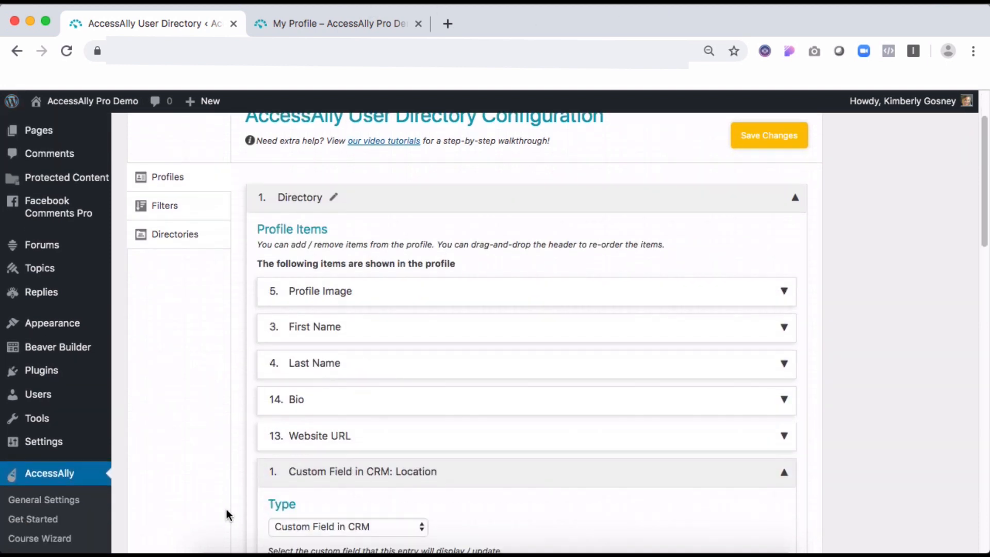
scroll(227, 509, down, 5)
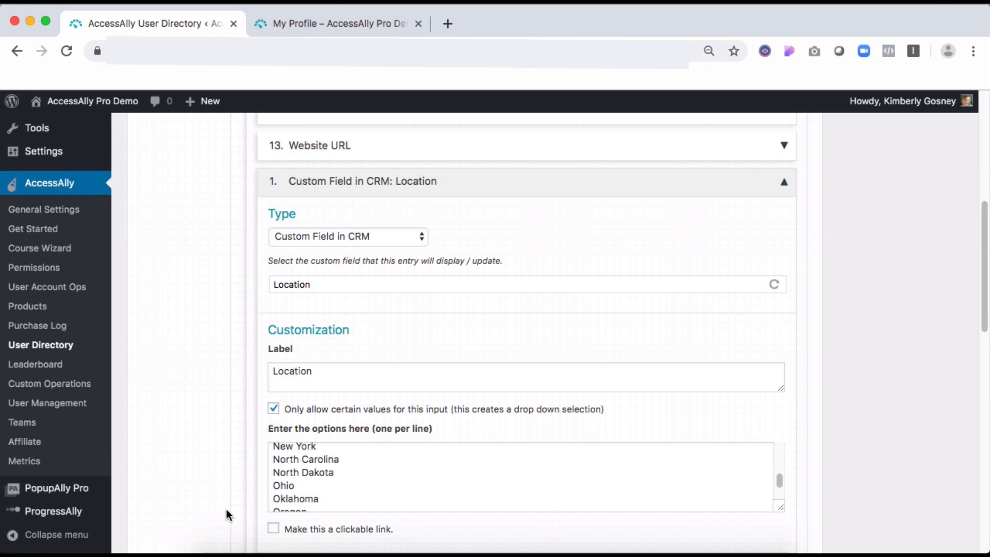
click(342, 239)
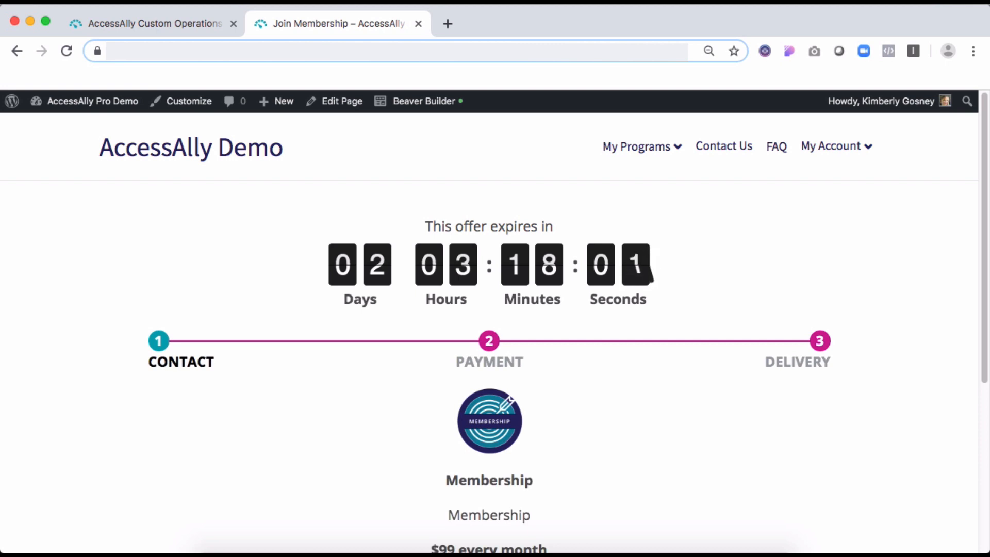
Examine the Coupon Countdown Timer operation's reference options, expiry time and the messages for before and after expiry
click(165, 27)
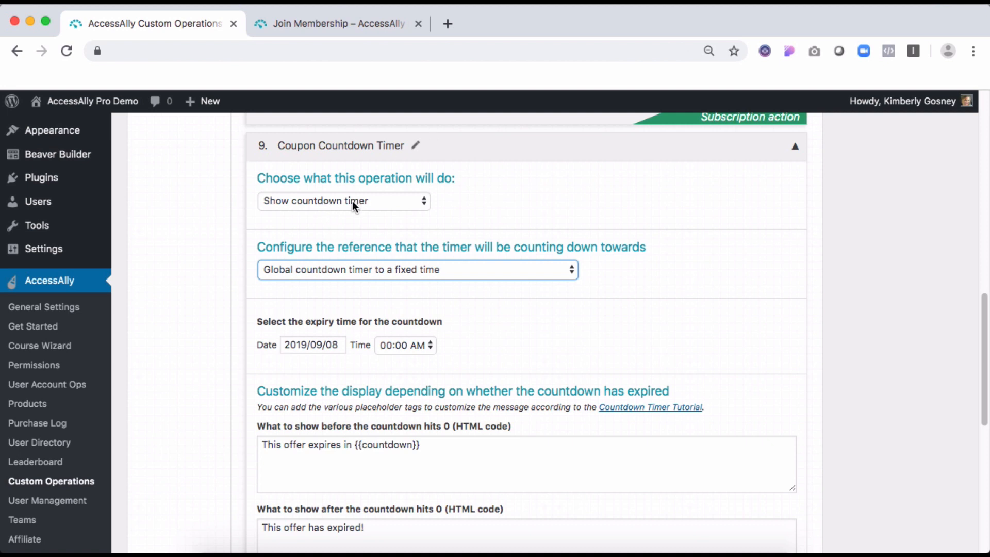
click(316, 276)
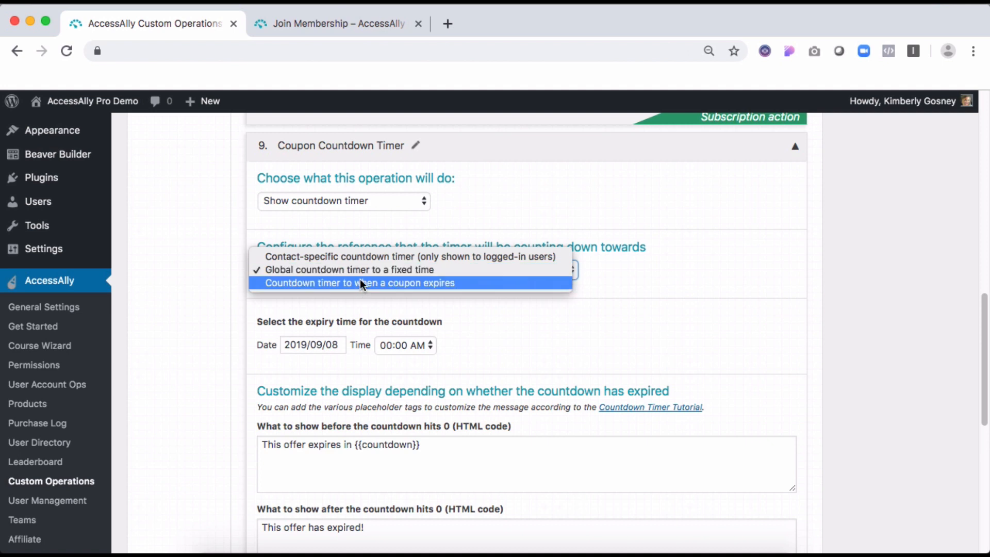
click(226, 311)
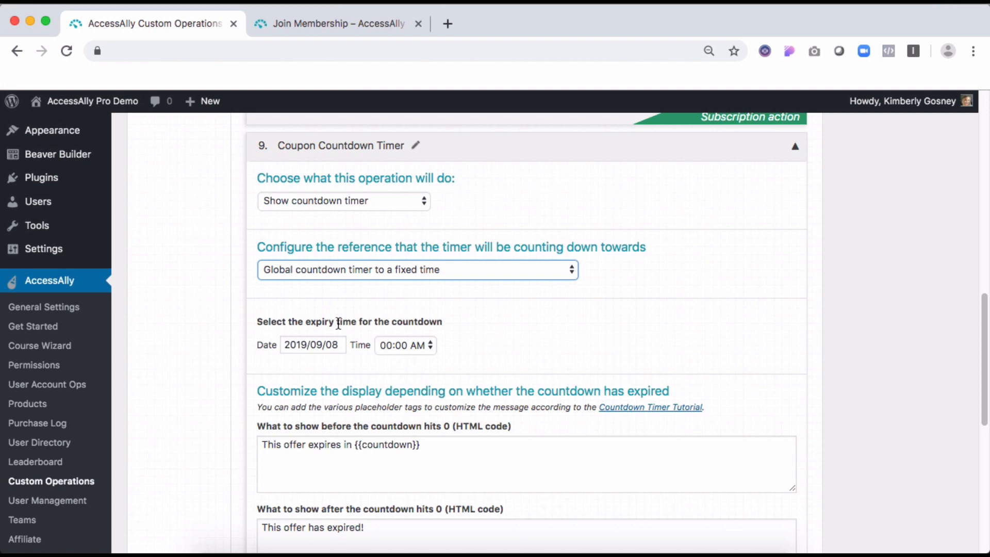
scroll(201, 366, down, 5)
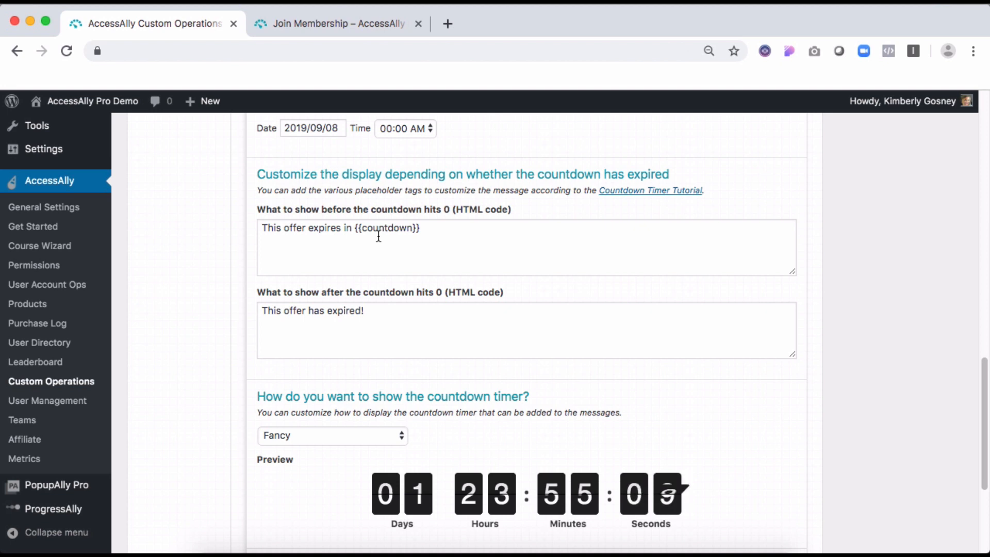
scroll(378, 236, down, 3)
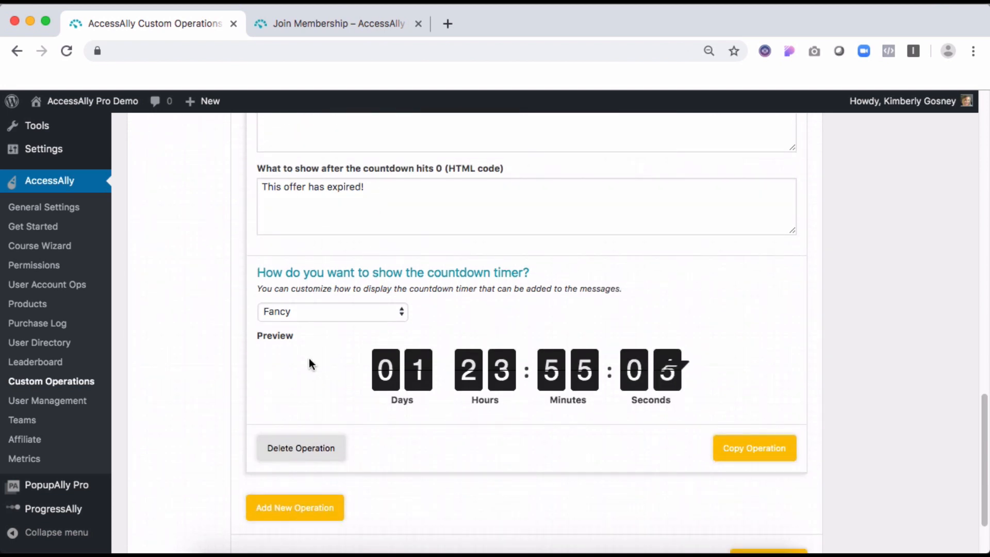
Preview the countdown timer in the Simple style, restore the Fancy style, and return to the Join Membership page
click(290, 314)
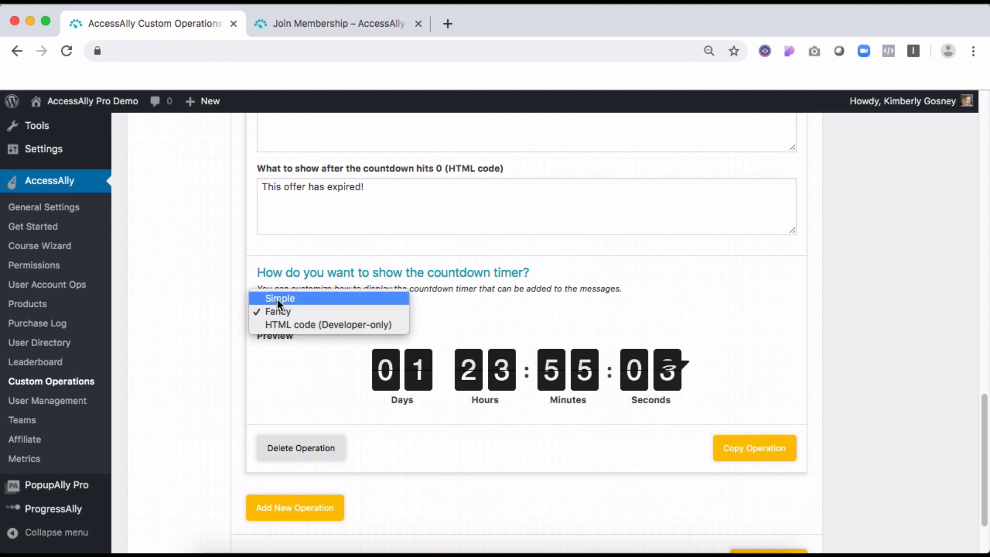
click(277, 299)
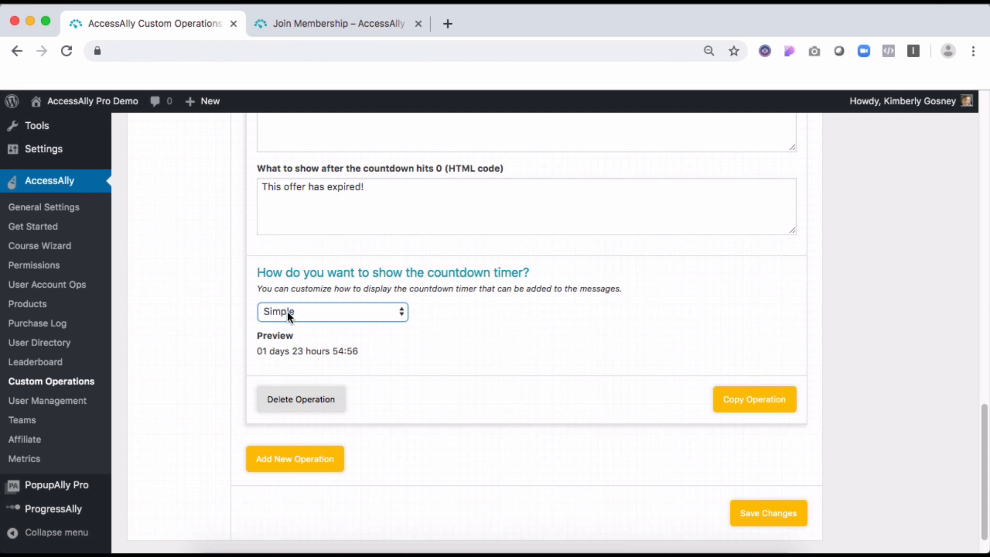
click(286, 311)
click(283, 323)
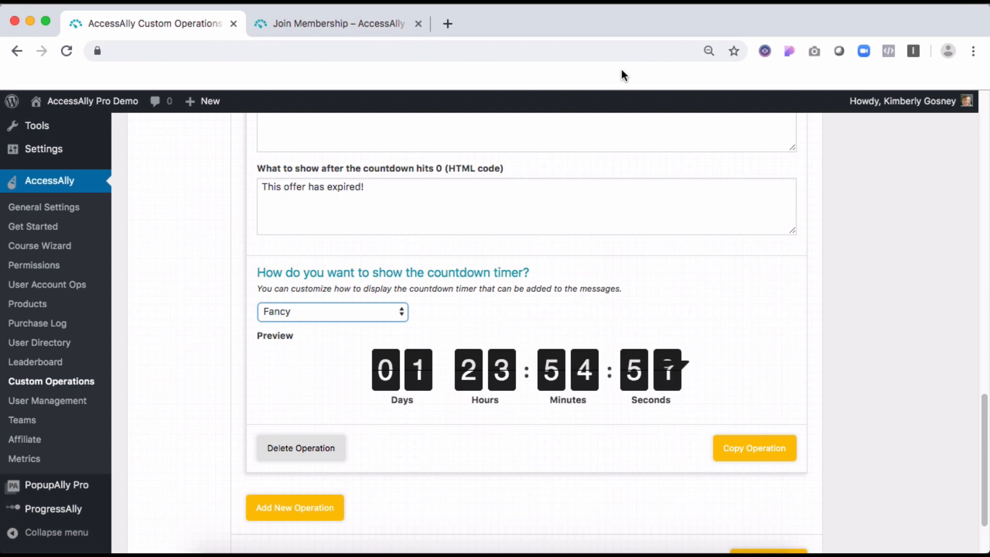
click(357, 21)
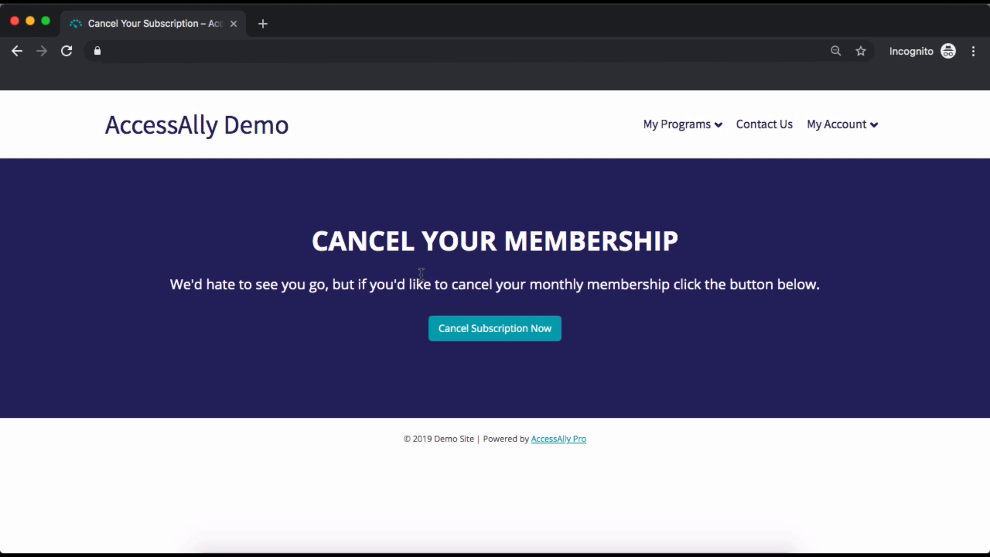
Cancel the monthly membership subscription from the Cancel Your Membership page and accept the confirmation
click(485, 336)
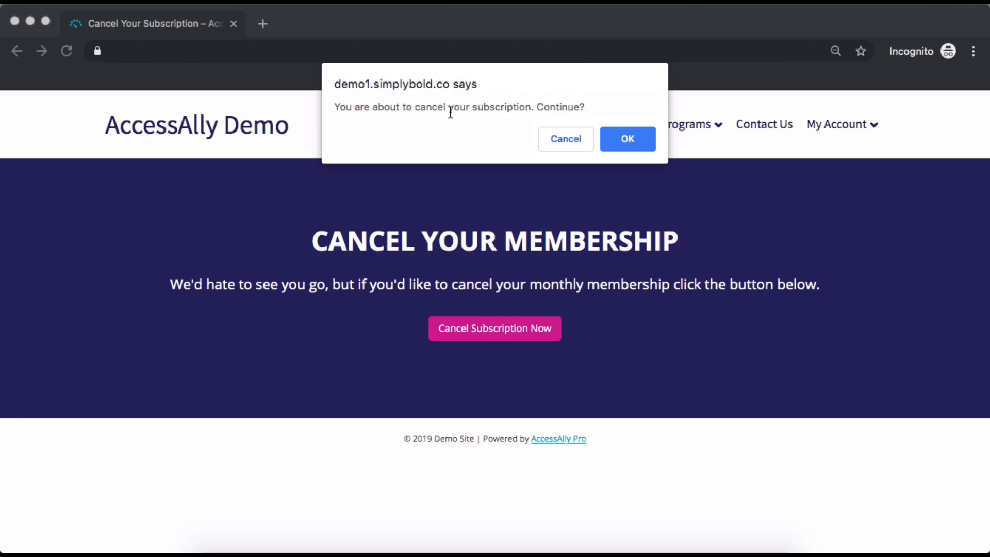
click(612, 136)
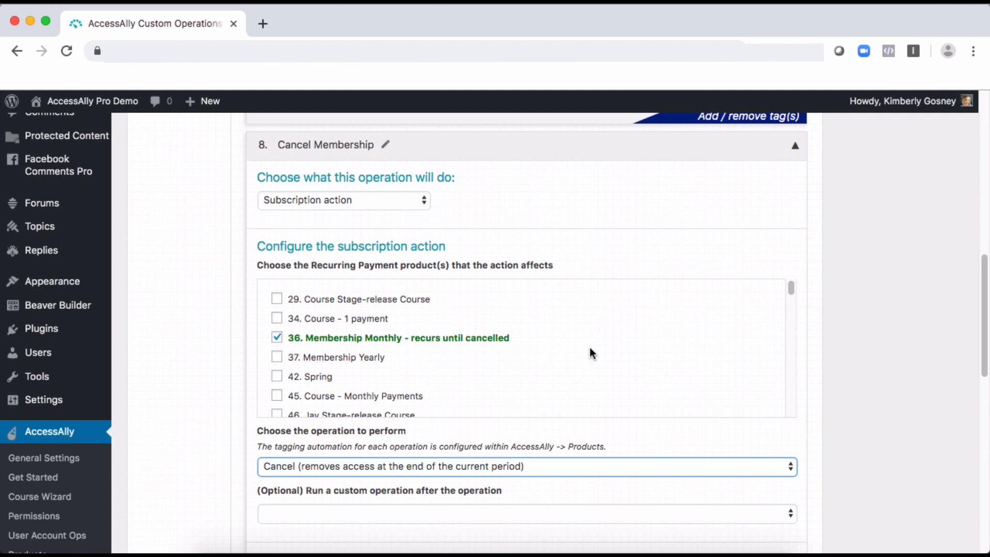
Examine the Cancel Membership operation's available subscription actions, keeping Cancel selected, and review its frontend button, confirmation prompt and success message
scroll(810, 335, down, 5)
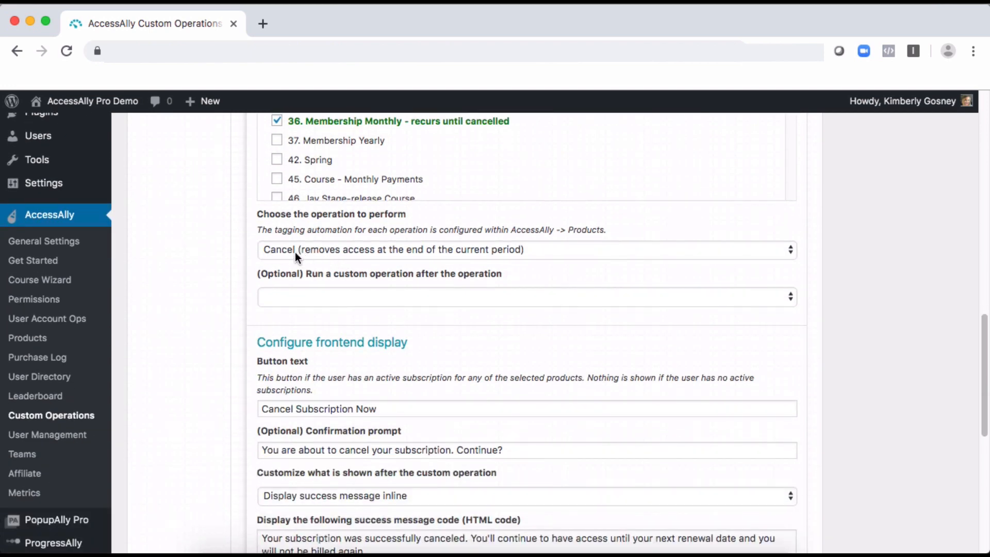
click(296, 253)
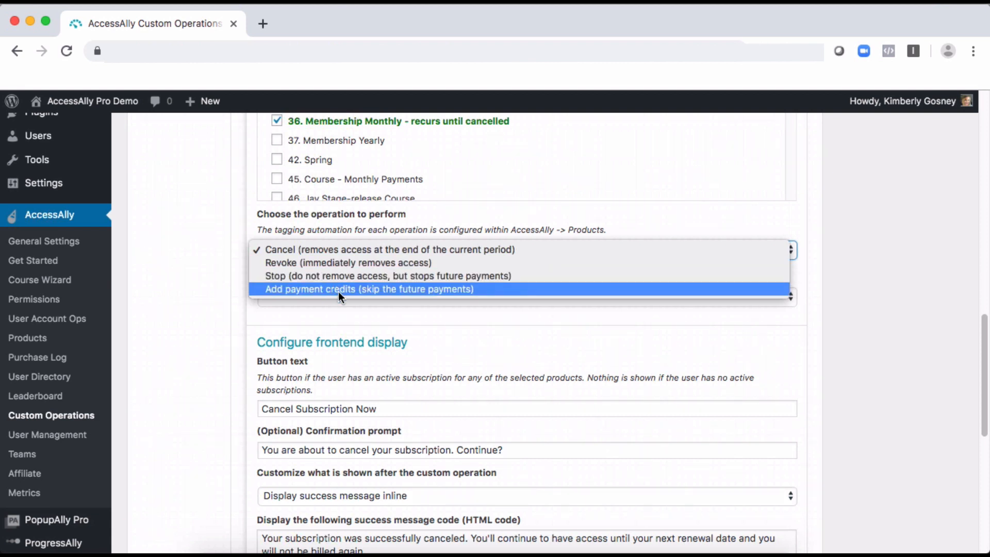
click(329, 248)
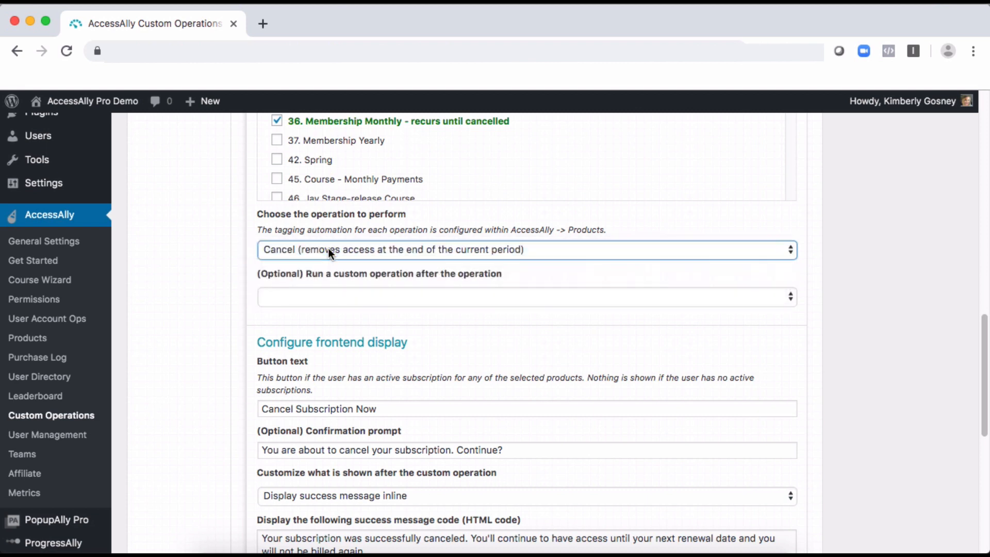
scroll(824, 222, down, 5)
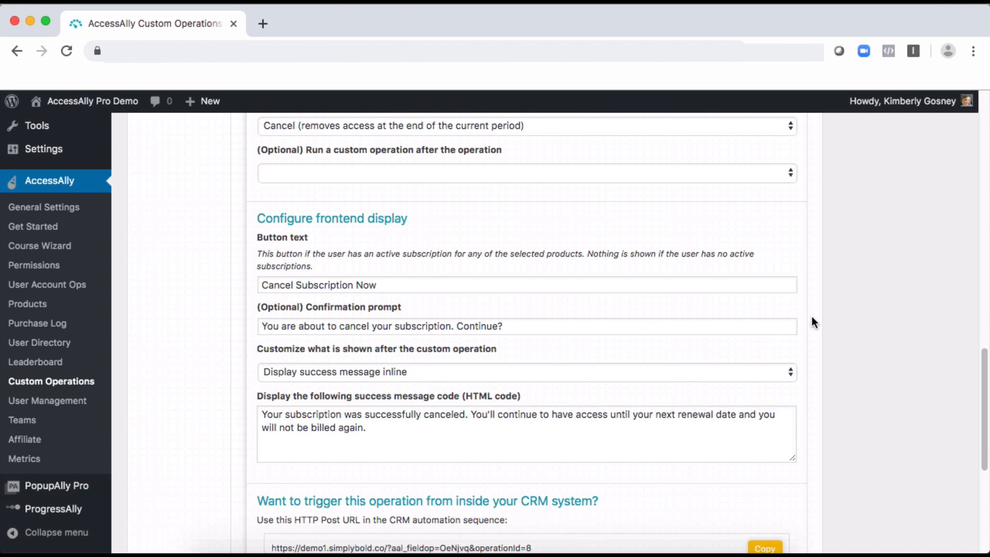
scroll(811, 317, down, 2)
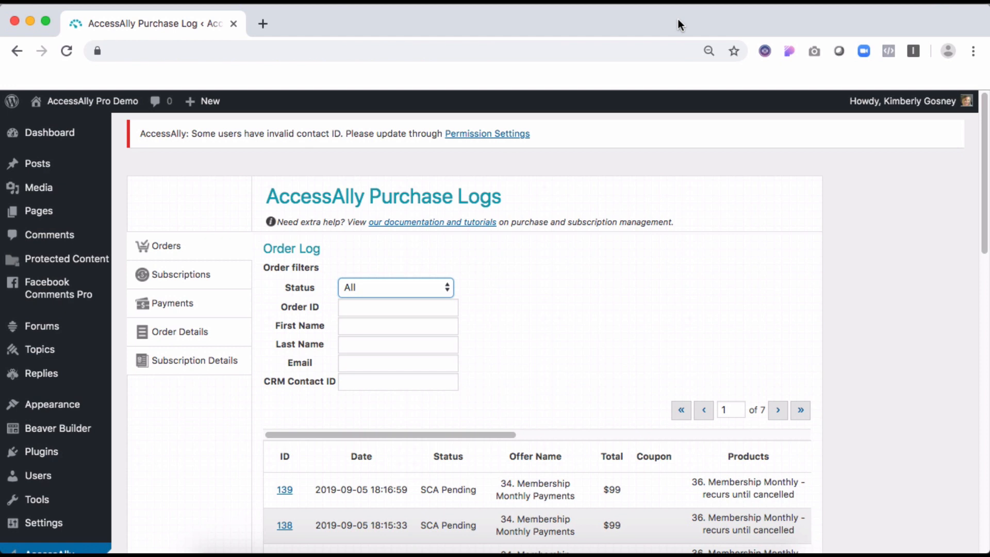
Look through the Order Log in the Purchase Logs and highlight the newest order's status
scroll(670, 345, down, 3)
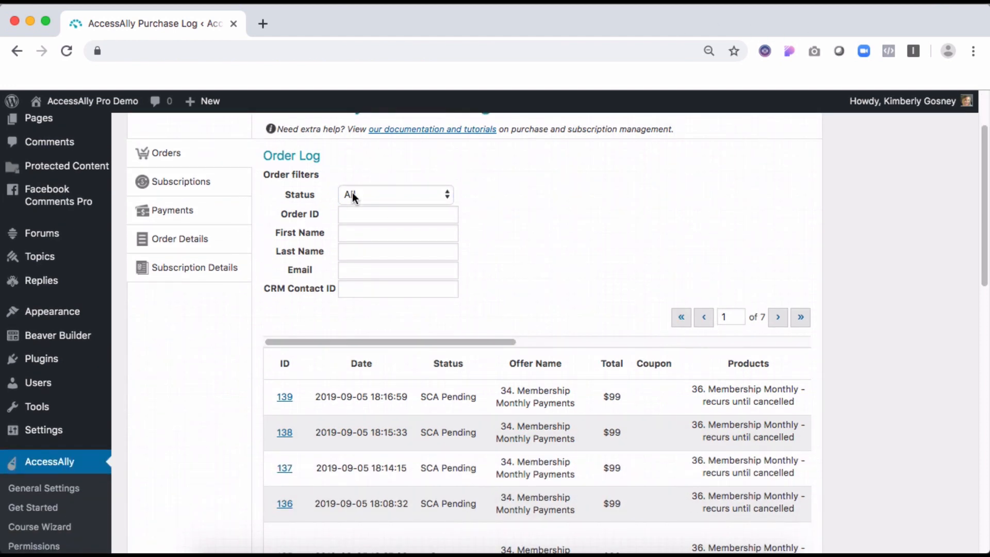
scroll(565, 226, down, 3)
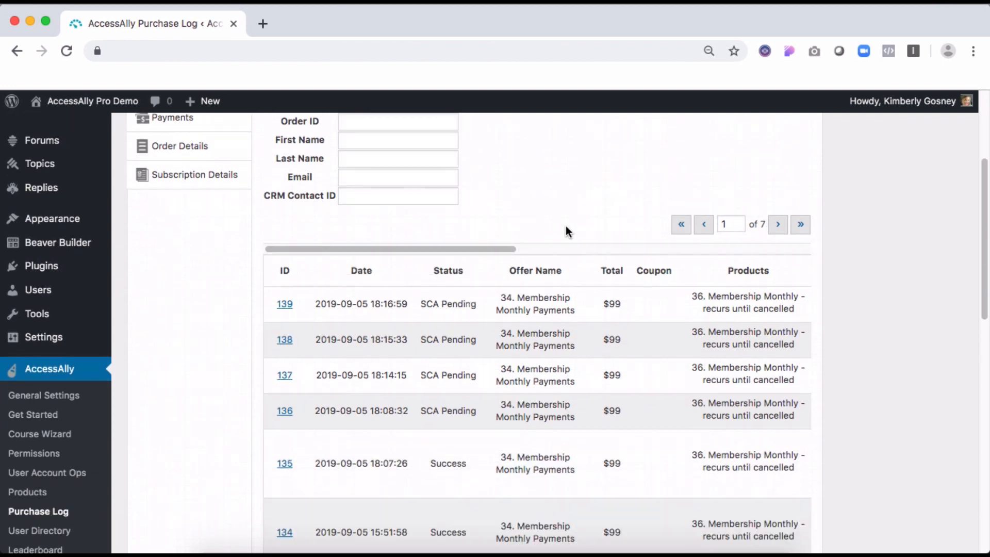
drag(420, 304, 475, 307)
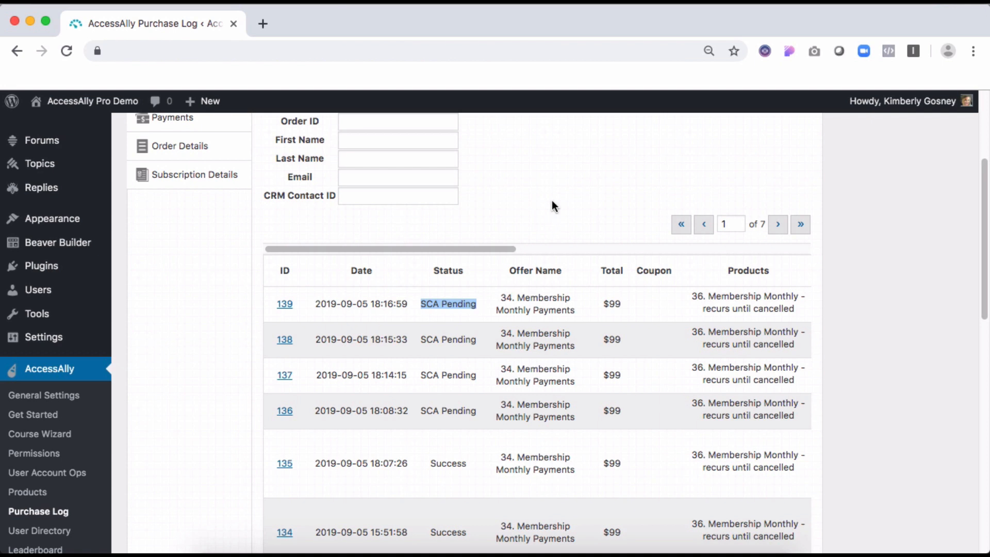
Highlight the SCA Pending status of the newest order in the Order Log and clear the highlight
click(511, 237)
drag(420, 303, 477, 304)
click(540, 225)
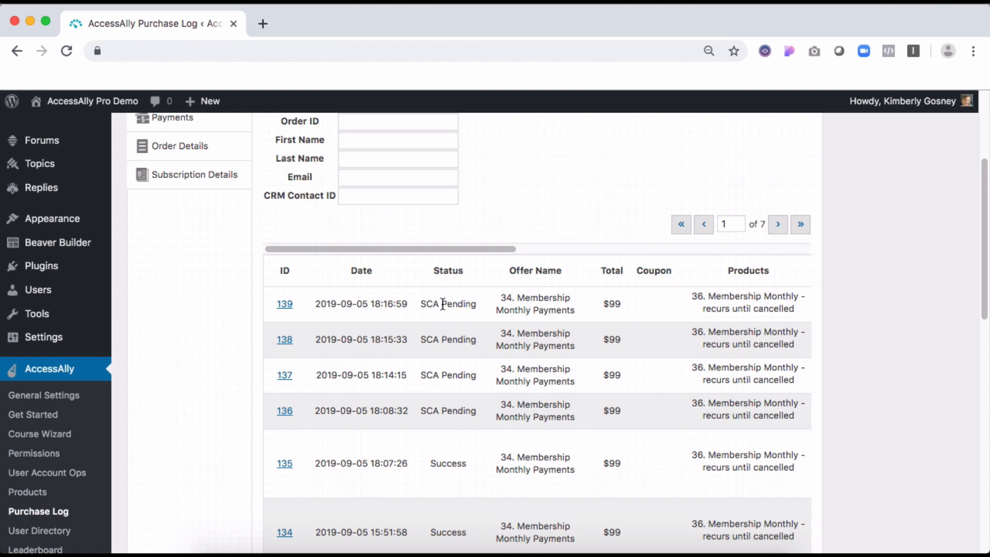
drag(425, 304, 477, 305)
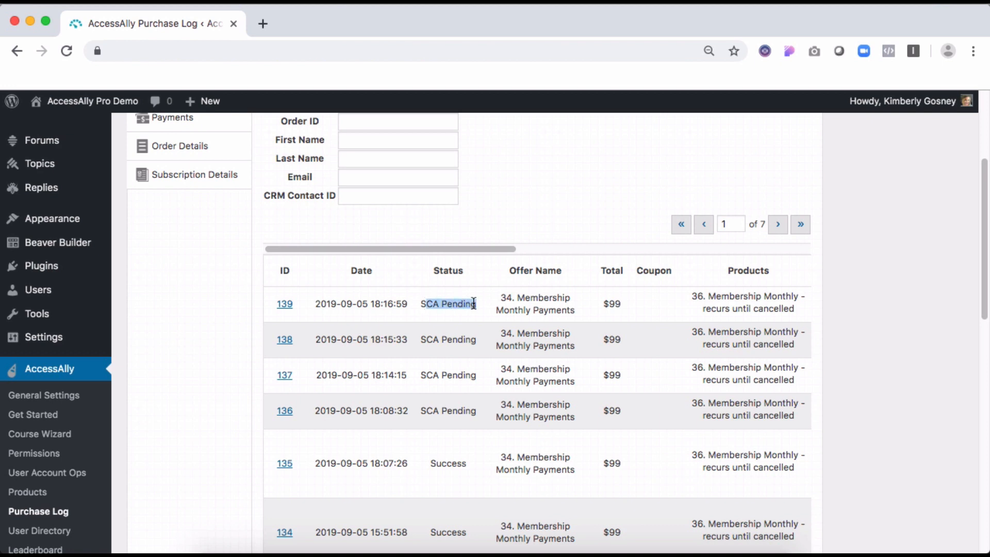
click(542, 201)
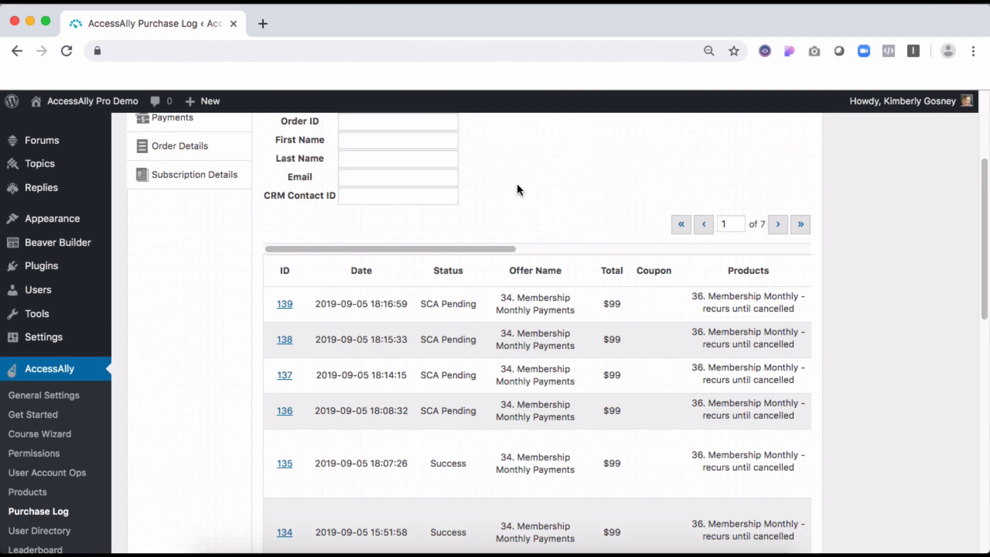
Filter the Order Log by the Success status
scroll(518, 185, up, 5)
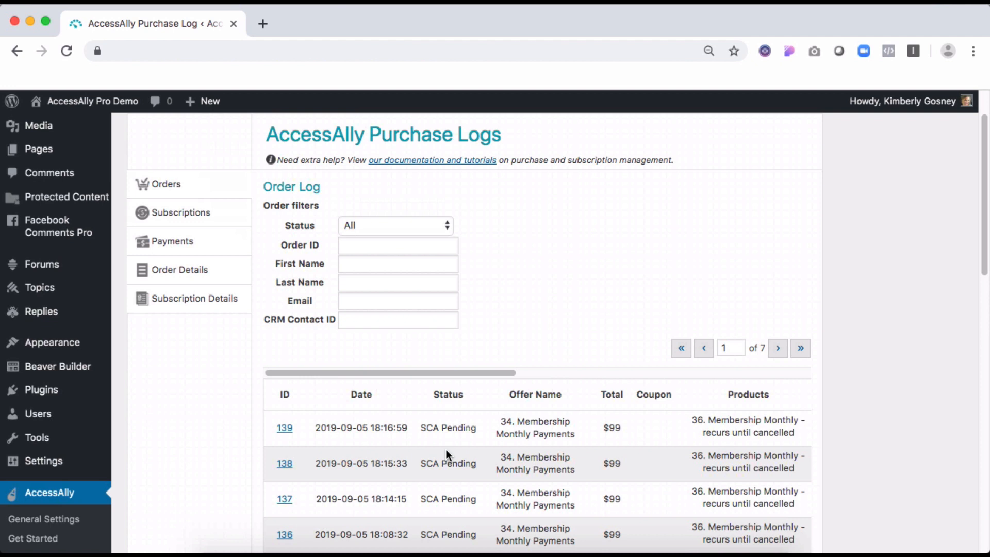
click(383, 225)
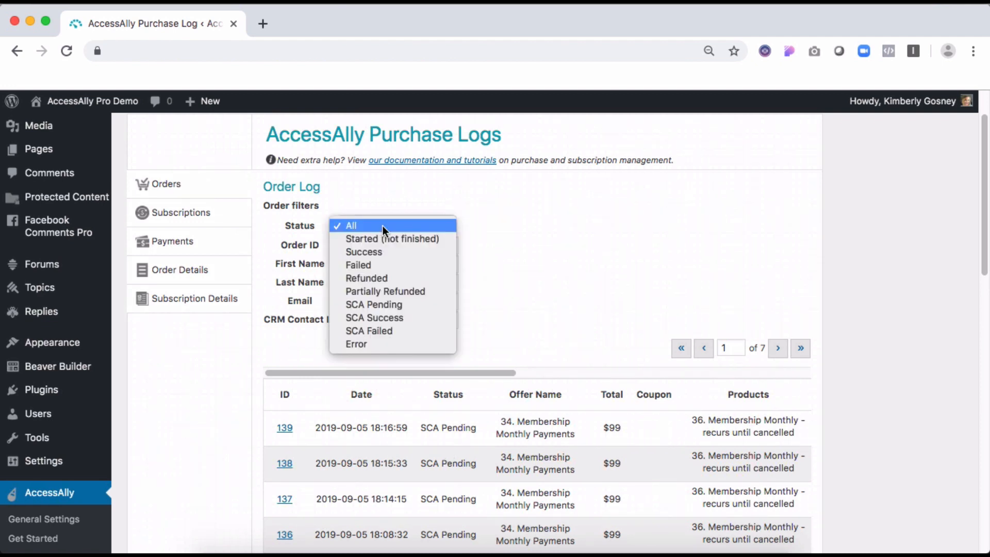
click(360, 250)
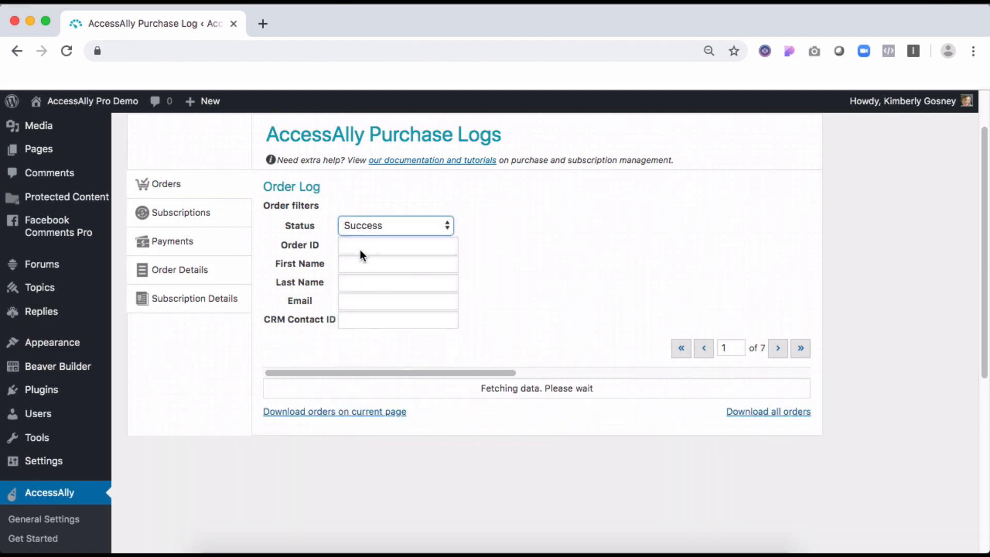
click(632, 301)
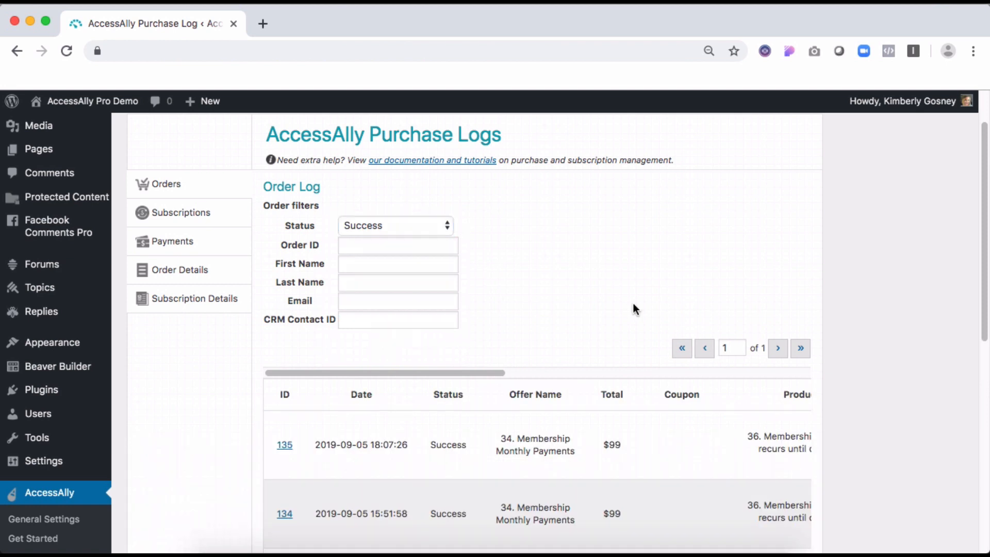
Open the newest successful Membership Monthly Payments order and show its subscription details
scroll(632, 301, down, 3)
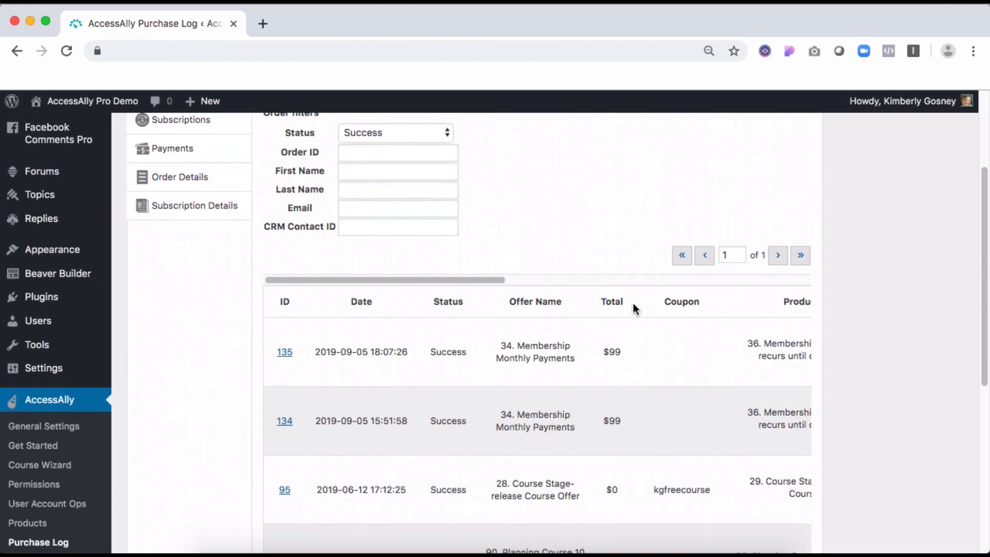
click(285, 352)
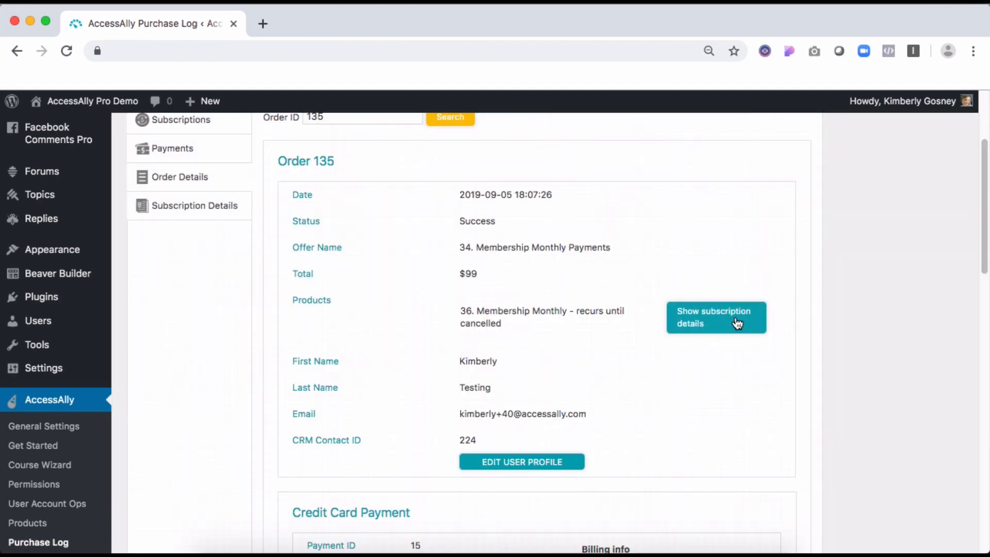
click(737, 324)
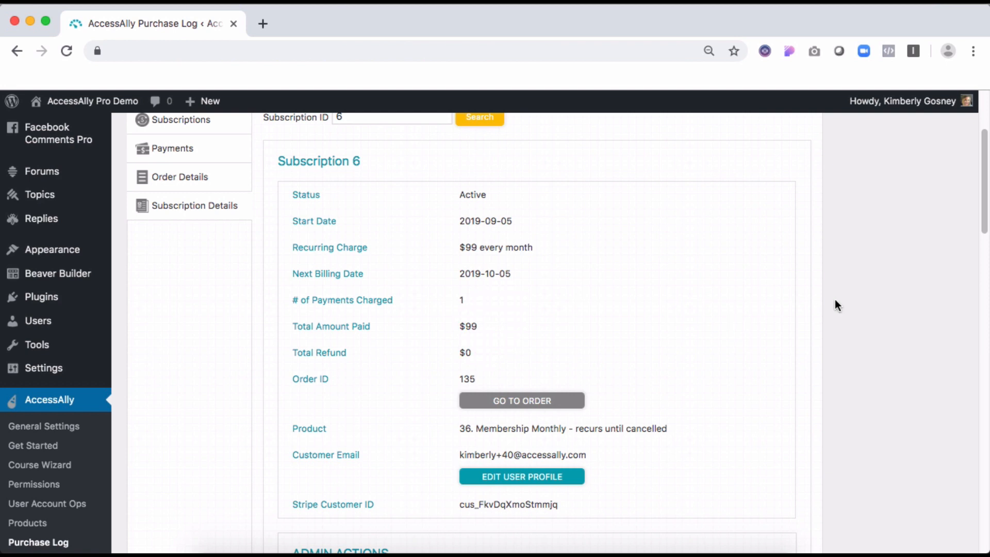
Examine the subscription's billing details and its admin actions for revoking, cancelling, stopping and skipping payments
scroll(835, 300, down, 3)
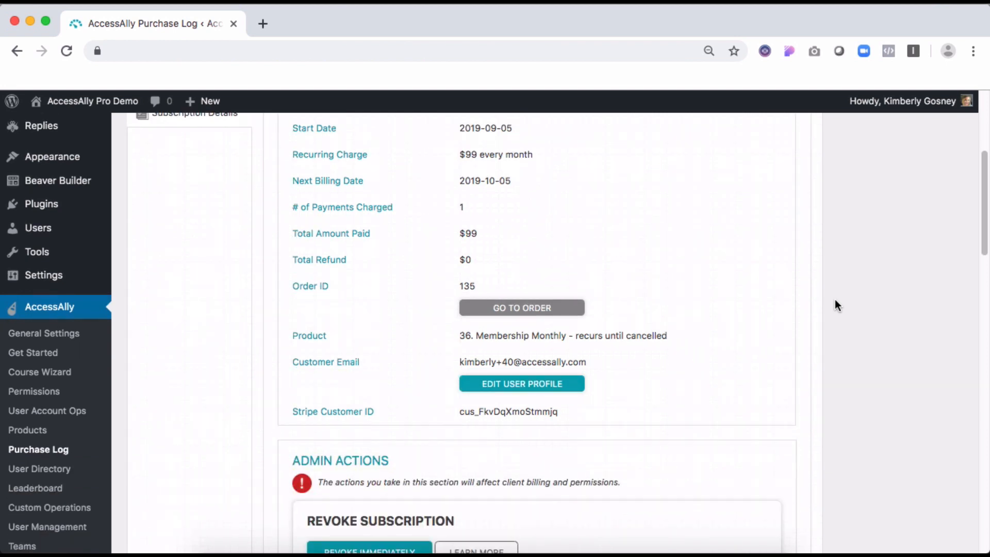
scroll(835, 301, down, 7)
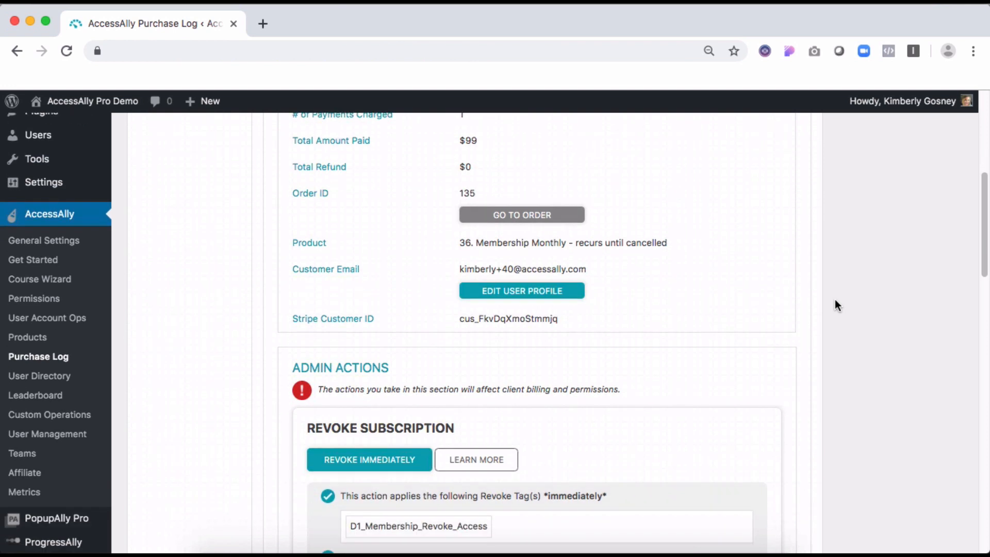
scroll(836, 306, down, 3)
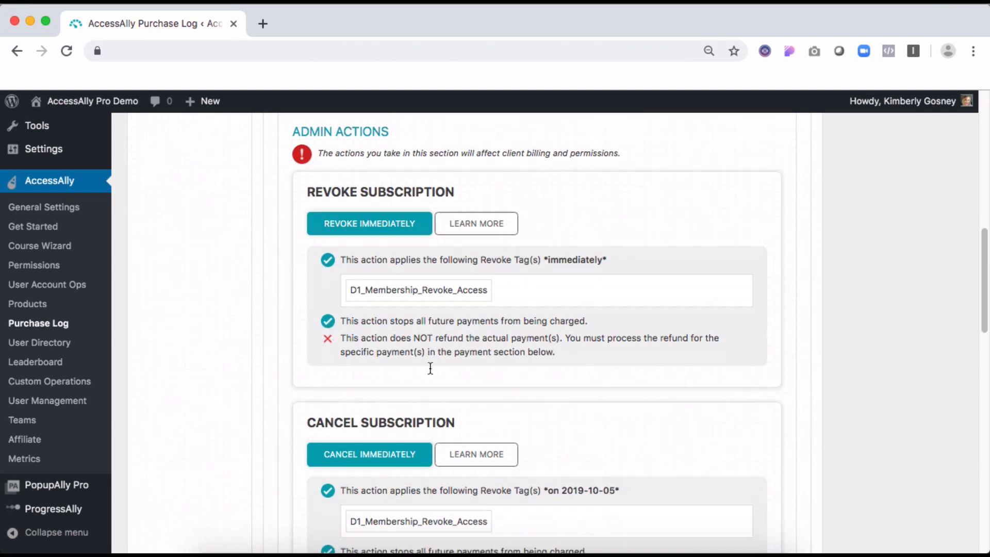
scroll(430, 368, down, 2)
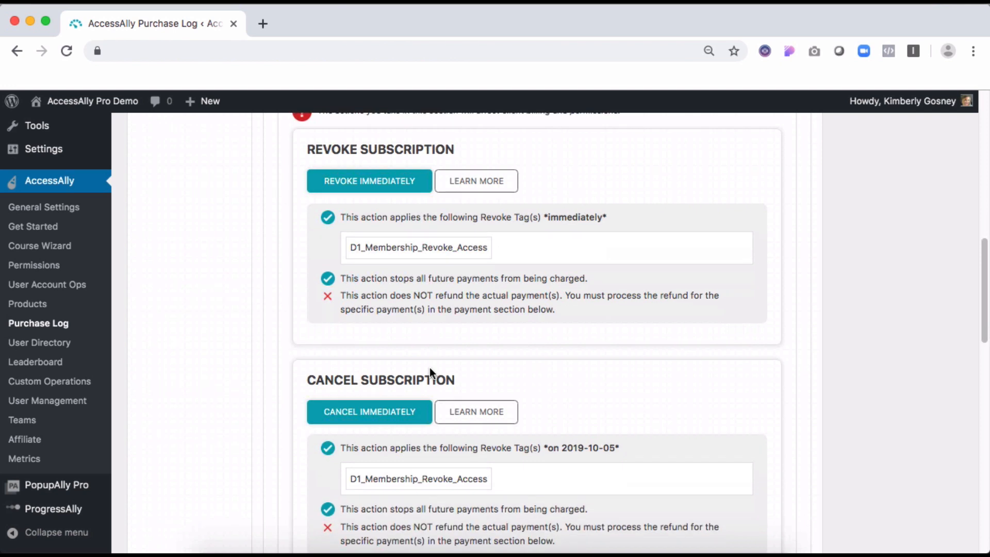
scroll(429, 367, down, 1)
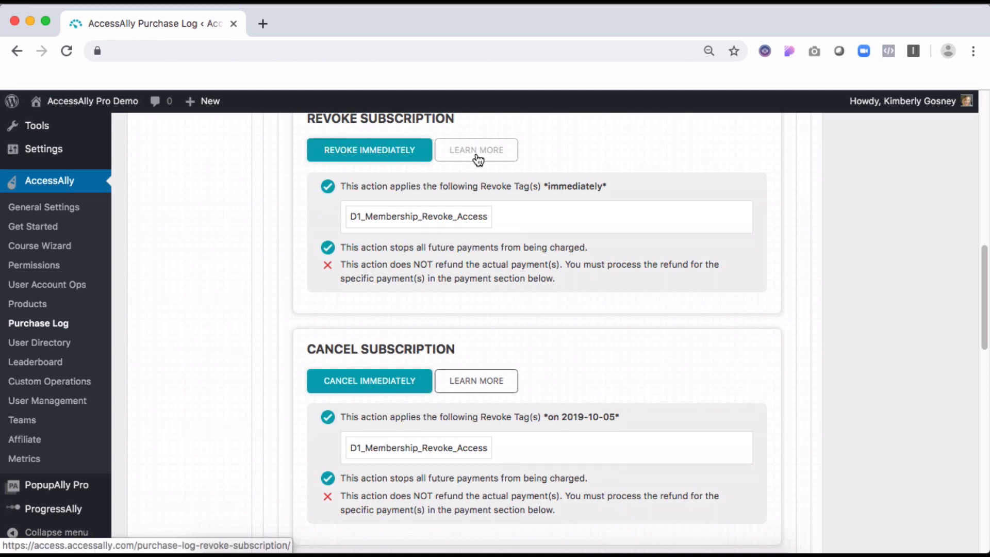
scroll(477, 161, down, 4)
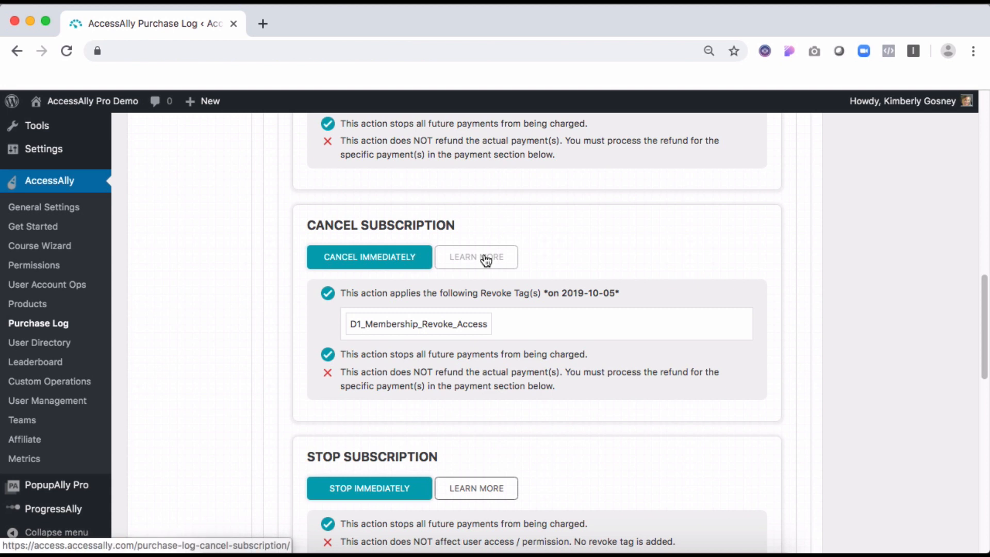
scroll(484, 257, down, 2)
scroll(485, 258, down, 3)
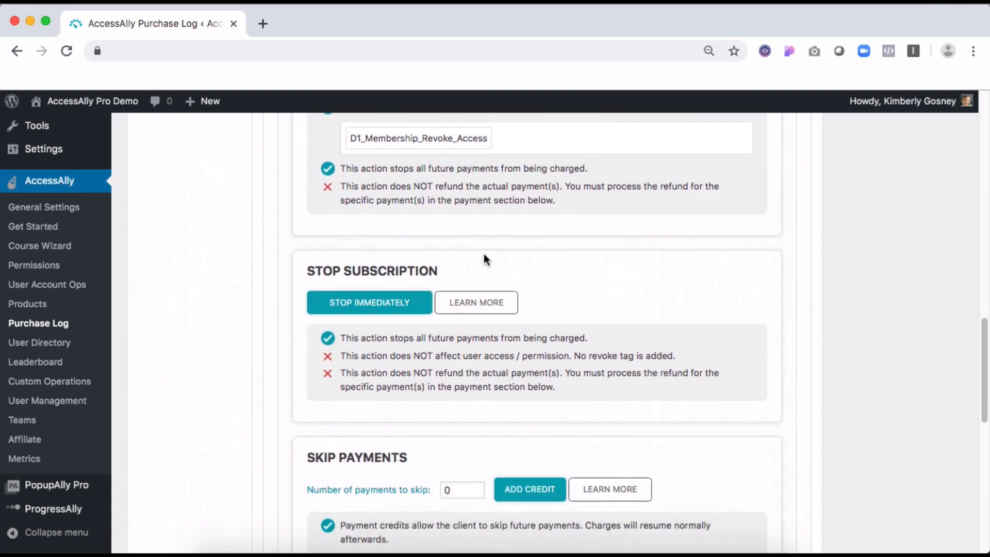
scroll(485, 258, down, 6)
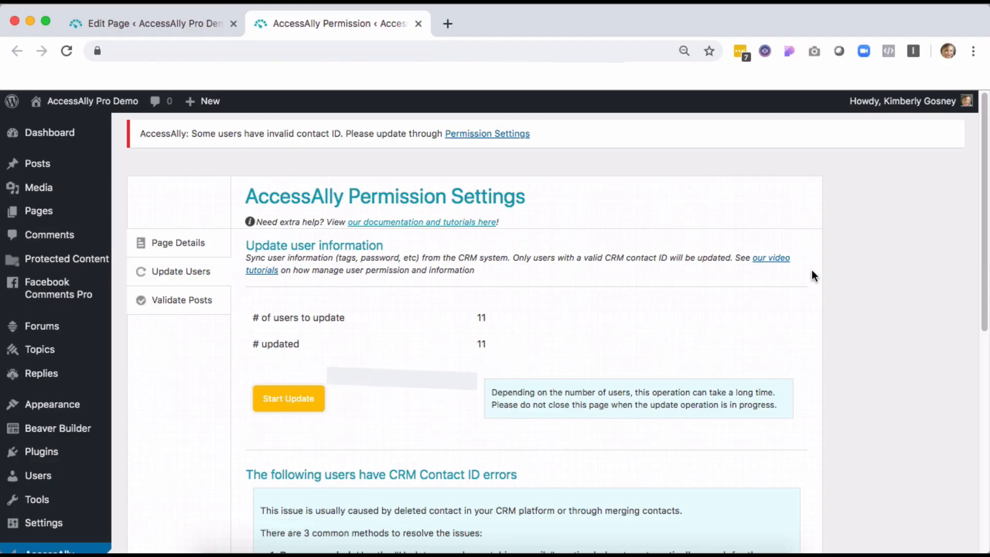
Review the CRM Contact ID errors and their suggested fixes in the Update Users section of the Permission Settings
scroll(868, 278, down, 1)
scroll(868, 281, down, 5)
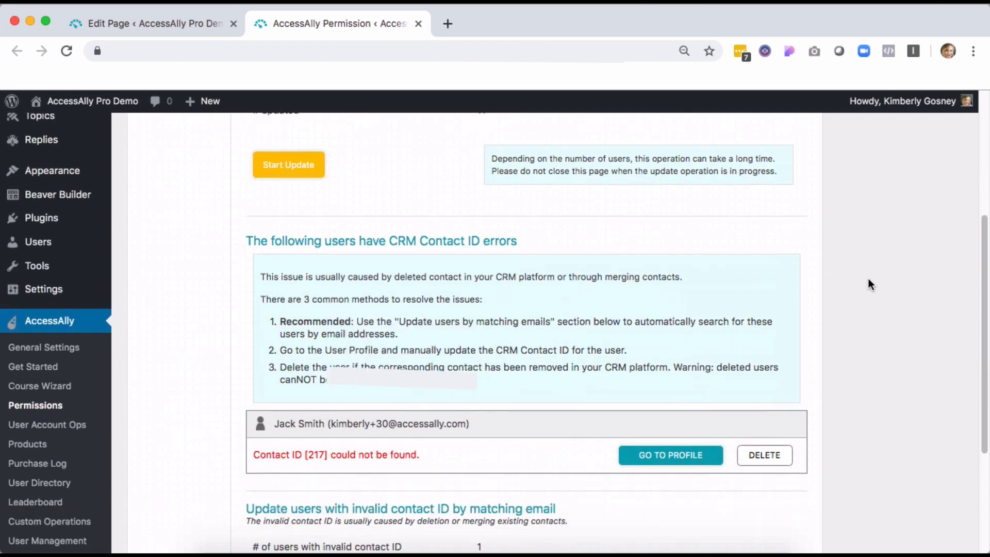